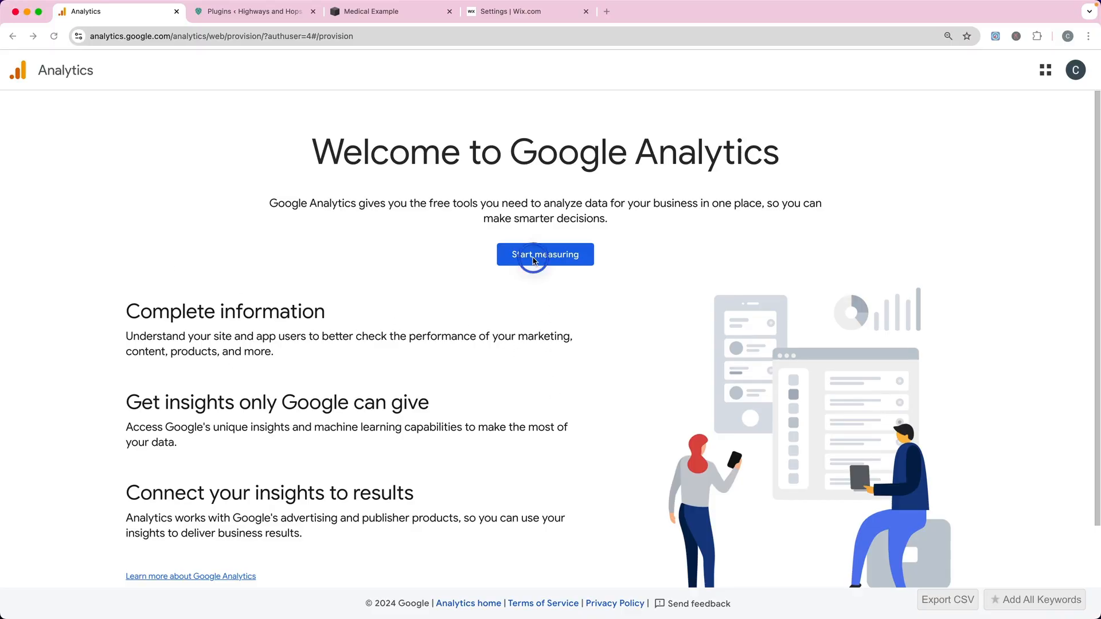
# Start a new Analytics account named "Highways and Hops", keep the default data sharing settings and continue to property creation.
pyautogui.click(553, 263)
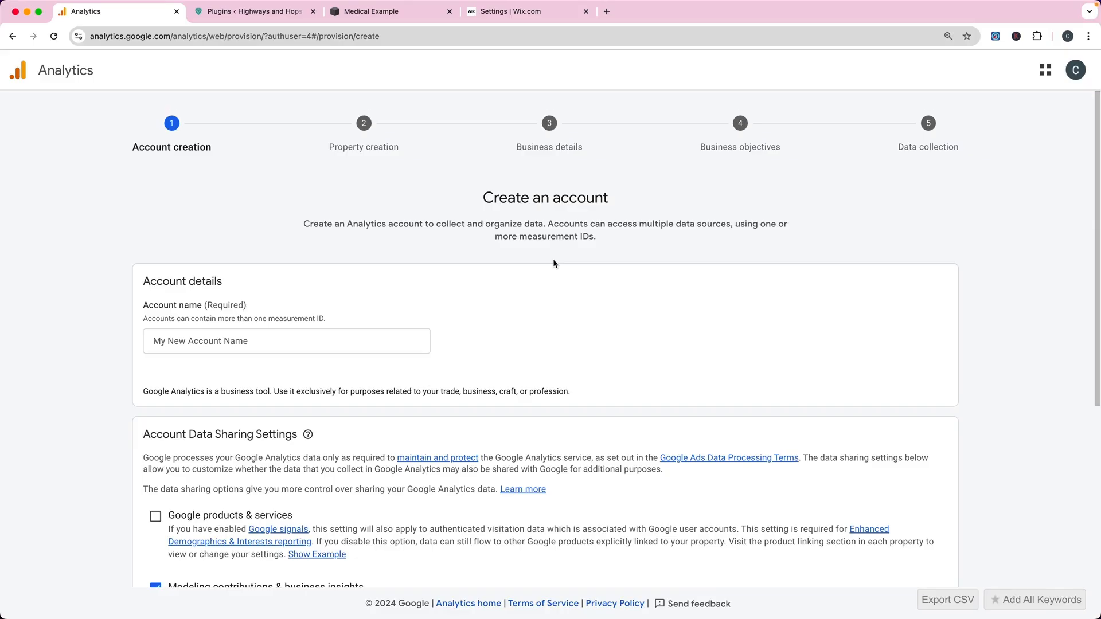
pyautogui.click(288, 345)
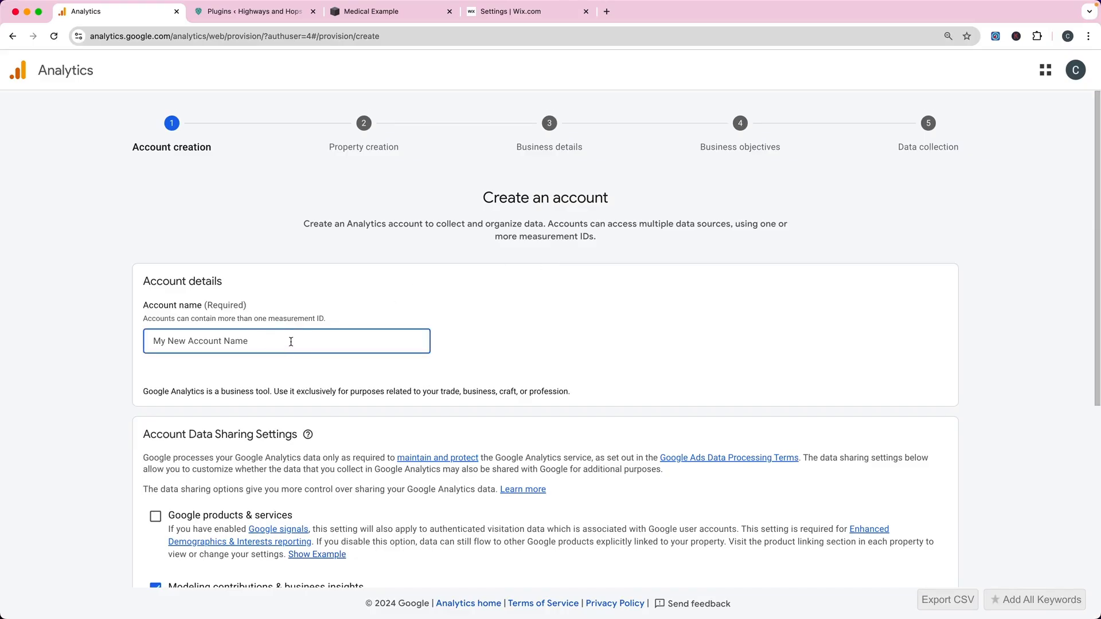
pyautogui.write('Highways and Hops')
pyautogui.scroll(-1, 335, 445)
pyautogui.scroll(-3, 334, 445)
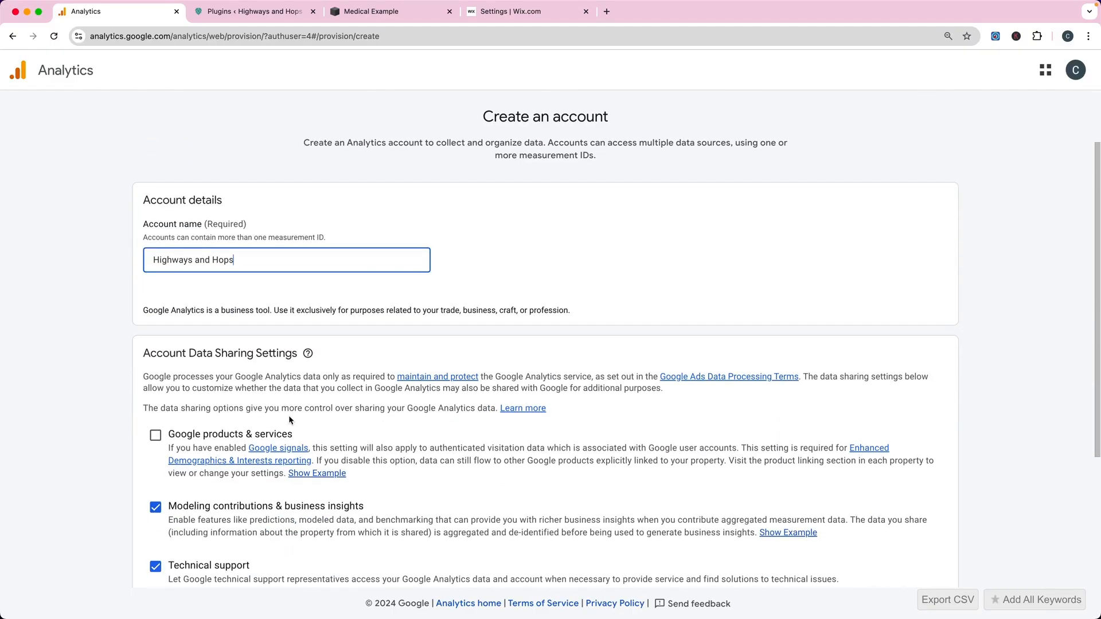
pyautogui.scroll(-2, 179, 405)
pyautogui.scroll(-5, 178, 405)
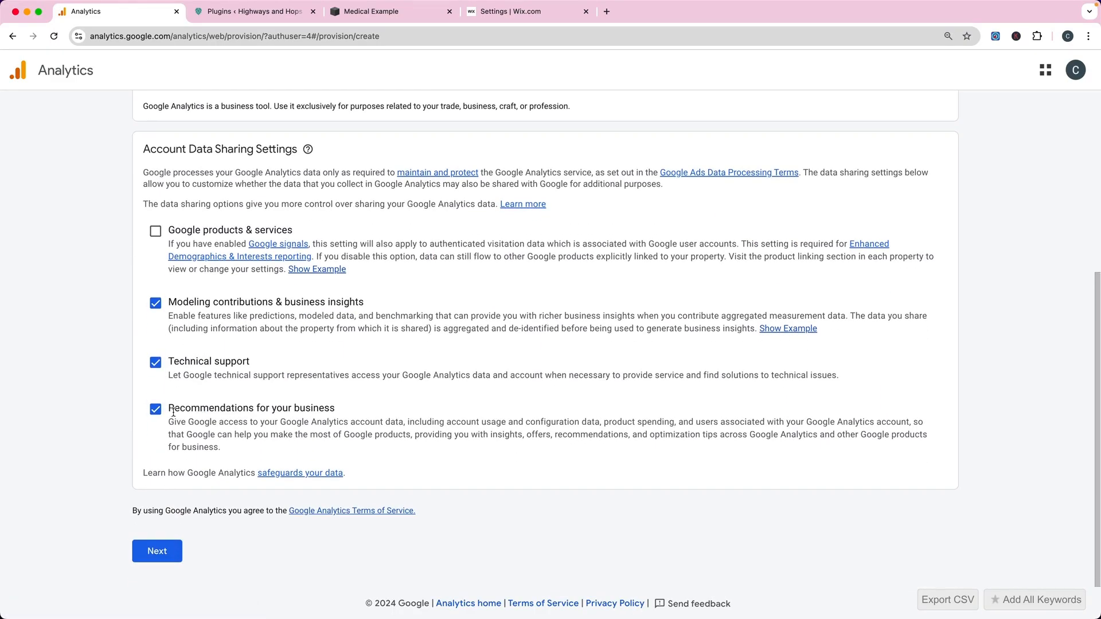
pyautogui.click(165, 558)
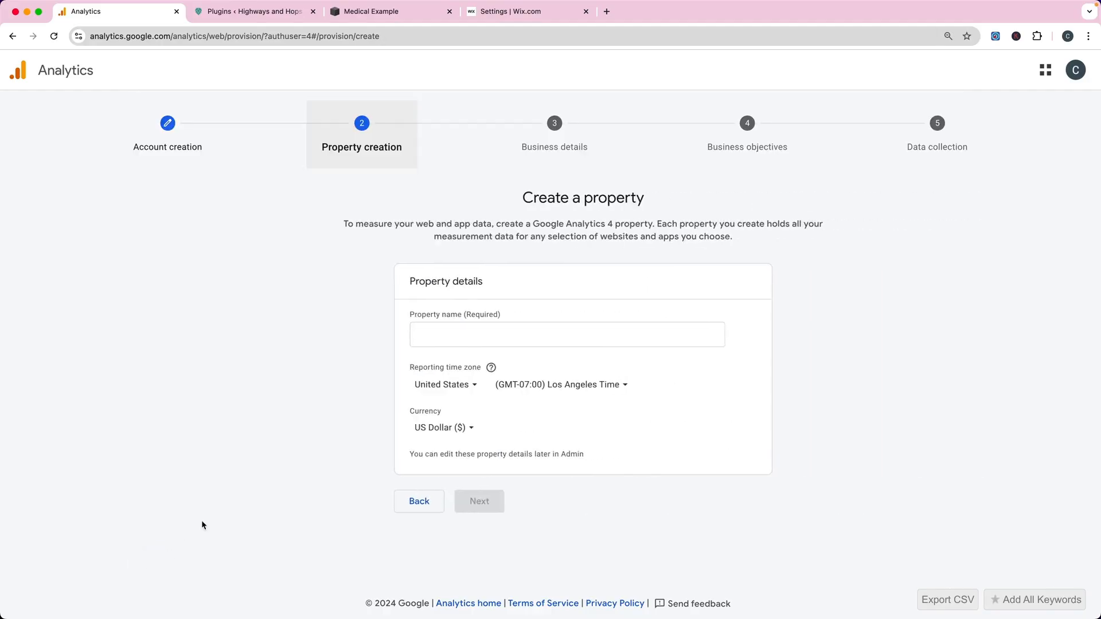
# Name the property "Highways and Hops Website", keep the default time zone and currency, and continue to the business details.
pyautogui.click(459, 335)
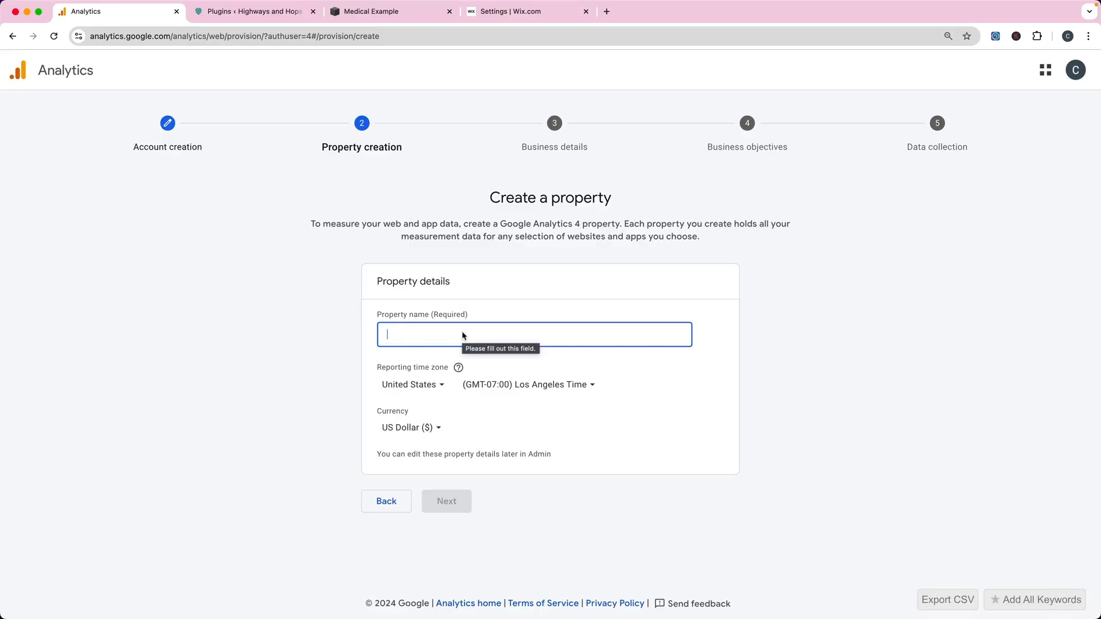
pyautogui.click(450, 339)
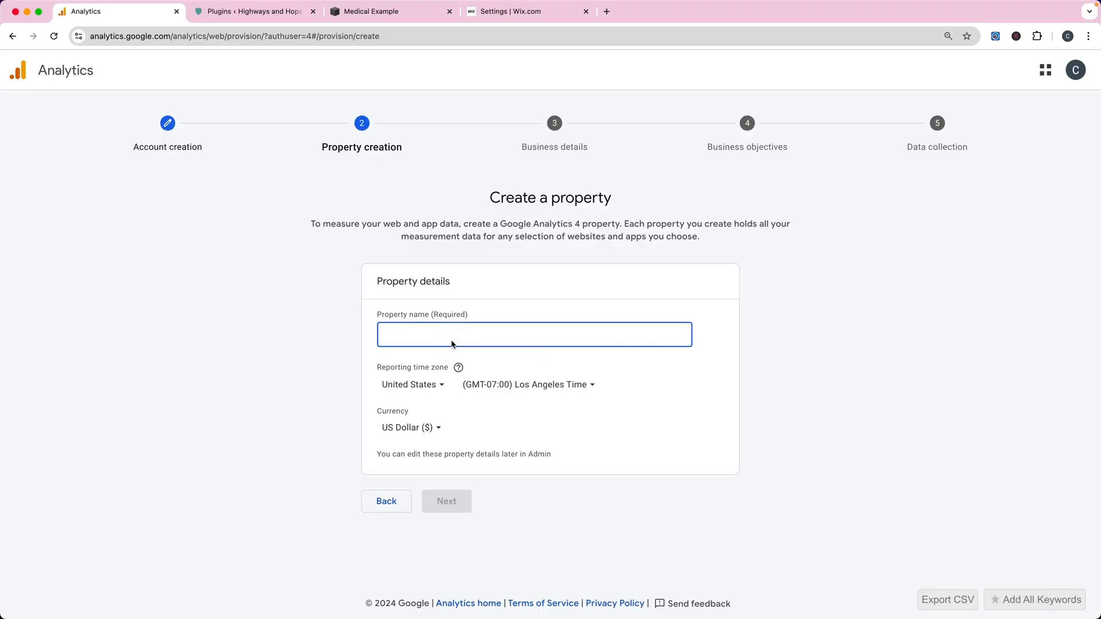
pyautogui.write('Highways a')
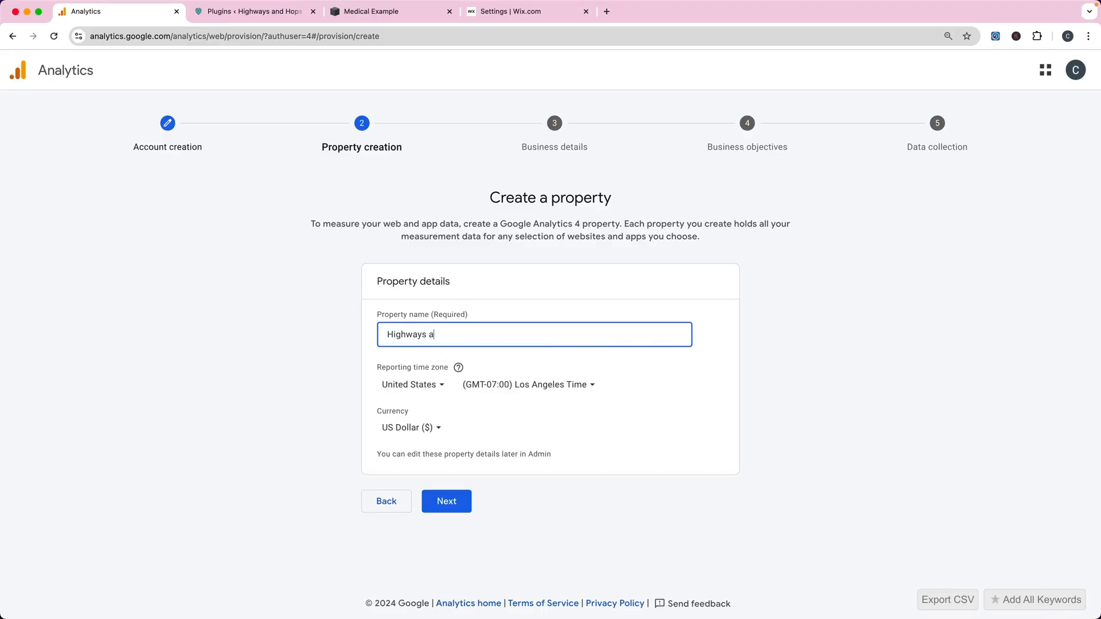
pyautogui.write('nd Hops')
pyautogui.press('BackSpace')
pyautogui.press('BackSpace')
pyautogui.write('ps Website')
pyautogui.click(442, 509)
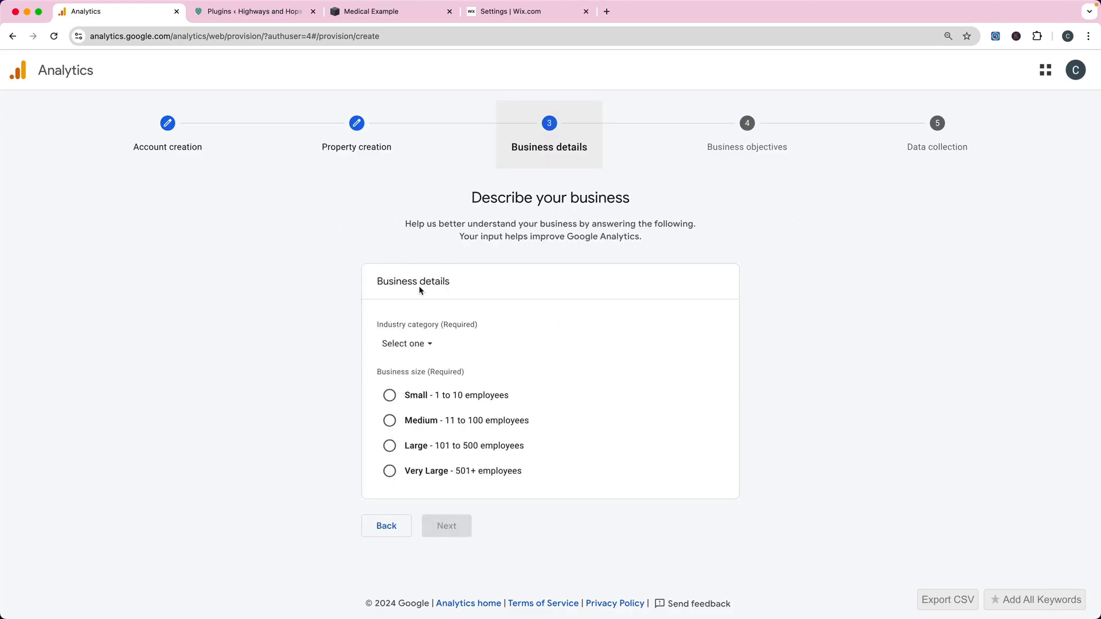
# Set the industry category to Arts & Entertainment and the business size to Small, and continue to the business objectives.
pyautogui.click(419, 344)
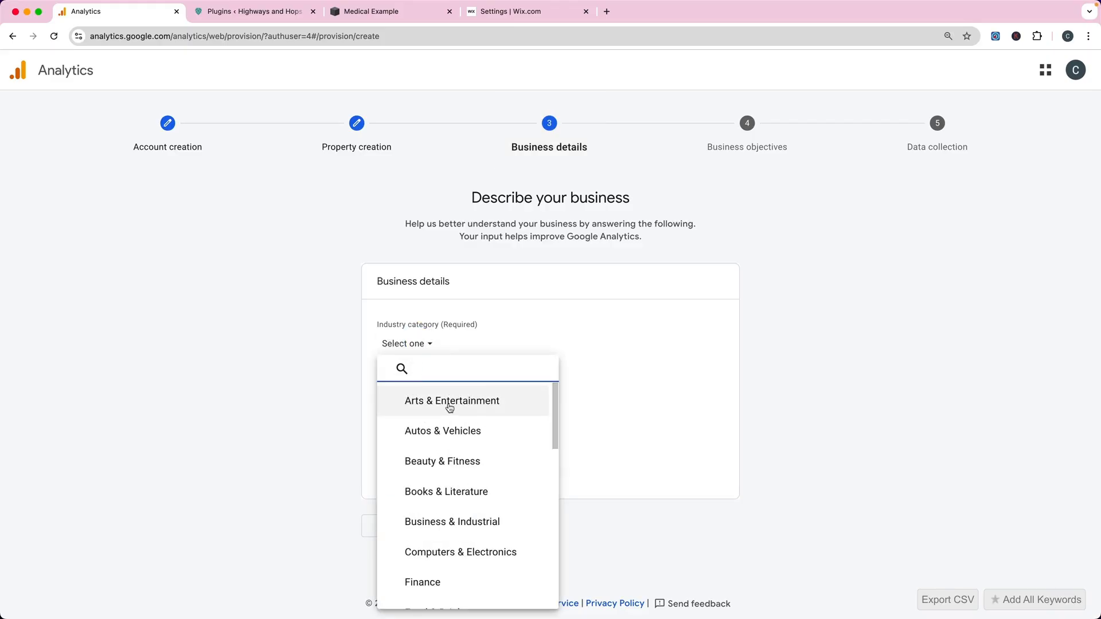
pyautogui.click(449, 404)
pyautogui.click(390, 395)
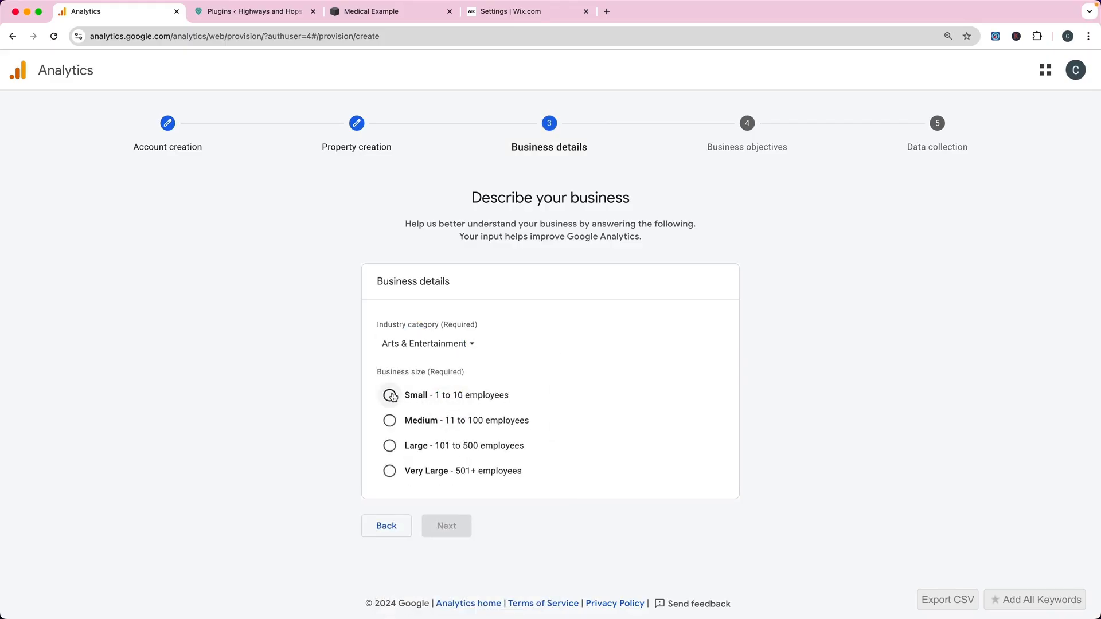
pyautogui.click(433, 532)
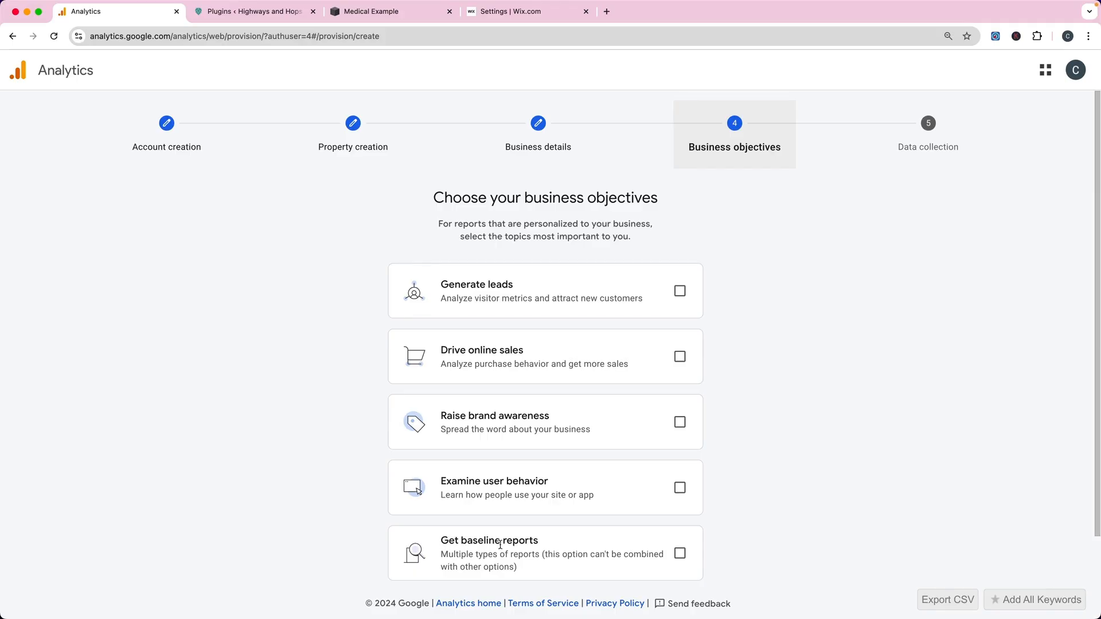
# Choose Get baseline reports as the business objective and create the account.
pyautogui.click(680, 555)
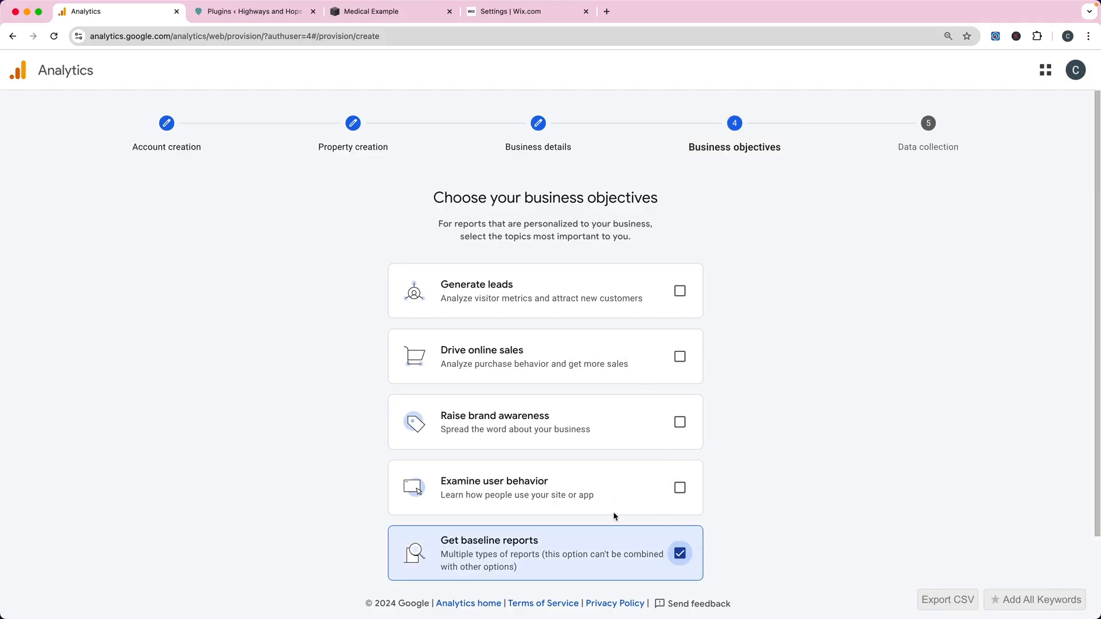
pyautogui.scroll(-2, 668, 512)
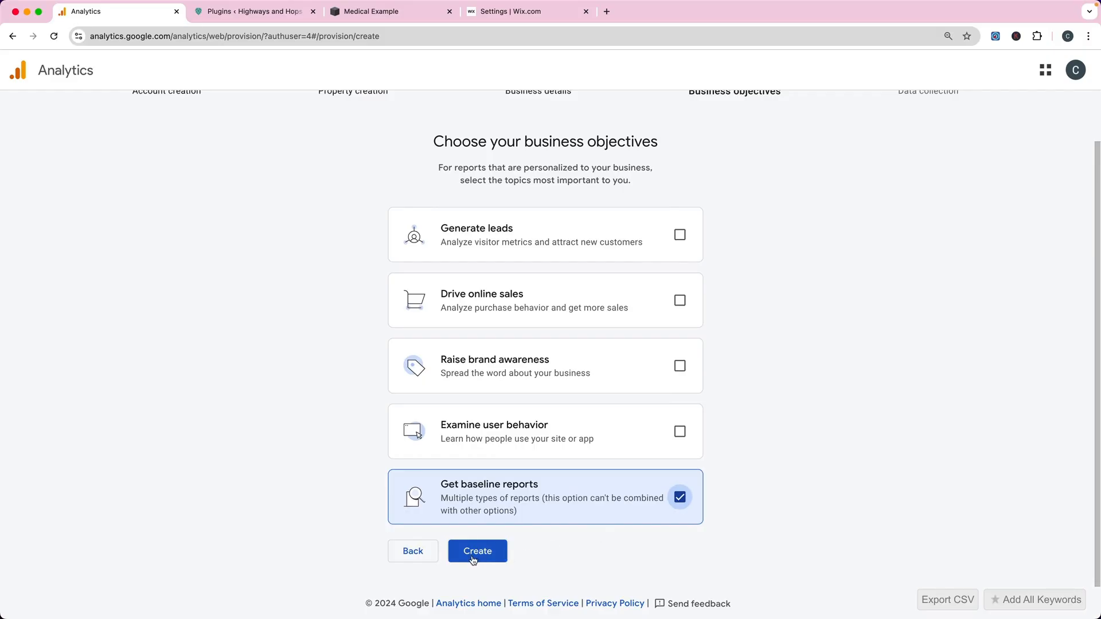
pyautogui.click(473, 560)
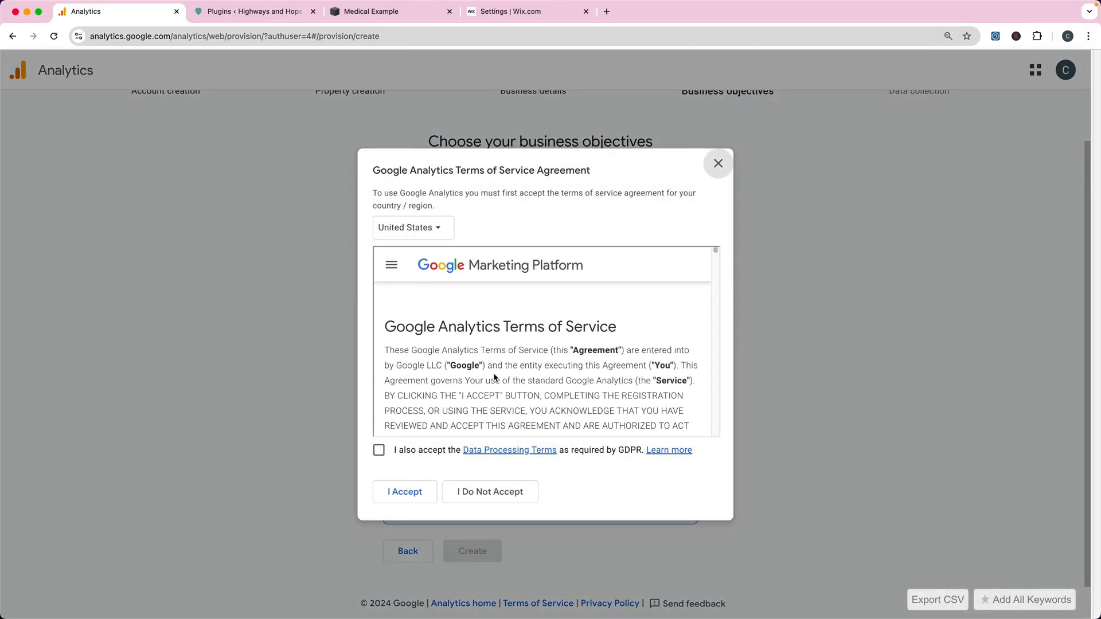
# Accept the United States Terms of Service together with the Data Processing Terms required by GDPR.
pyautogui.scroll(-10, 495, 377)
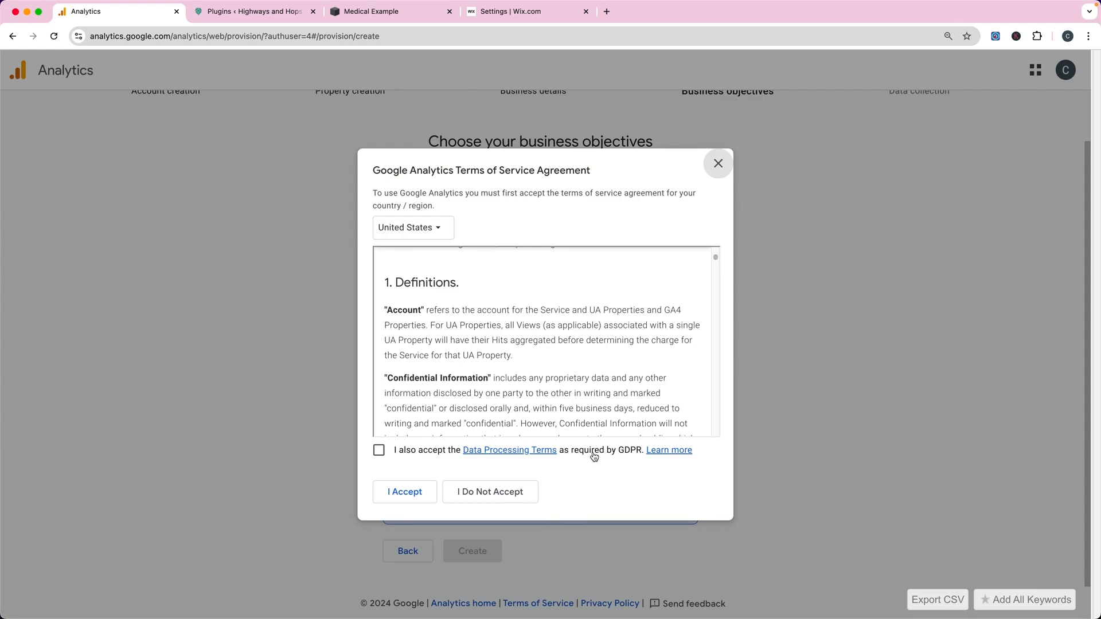
pyautogui.click(436, 229)
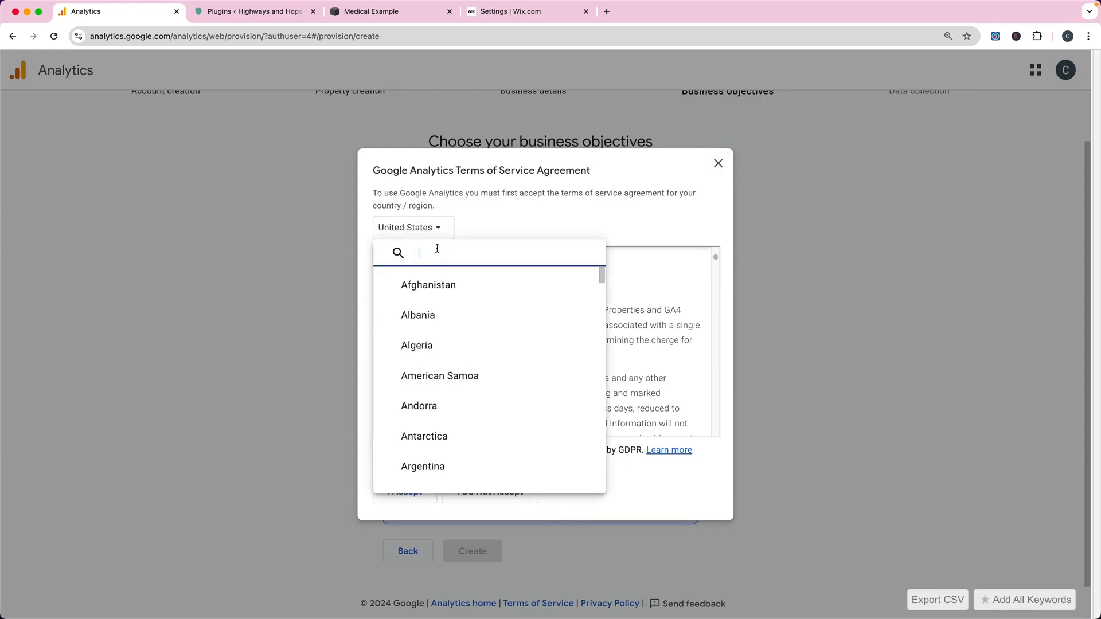
pyautogui.click(529, 209)
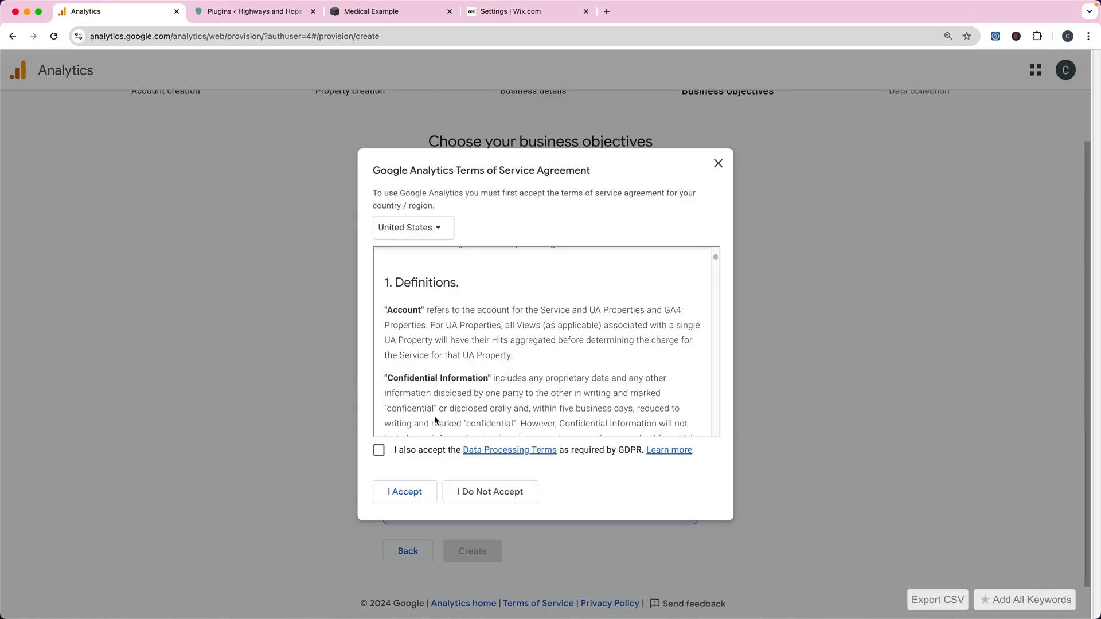
pyautogui.click(380, 454)
pyautogui.click(395, 493)
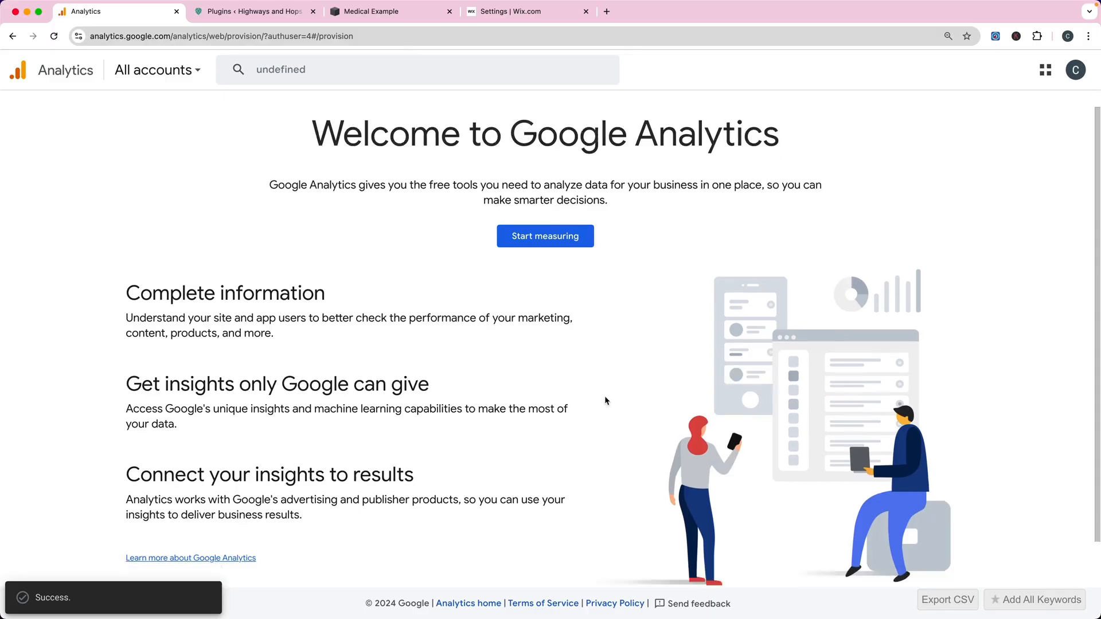
# Open the Highways and Hops Website property from the Highways and Hops account.
pyautogui.click(191, 72)
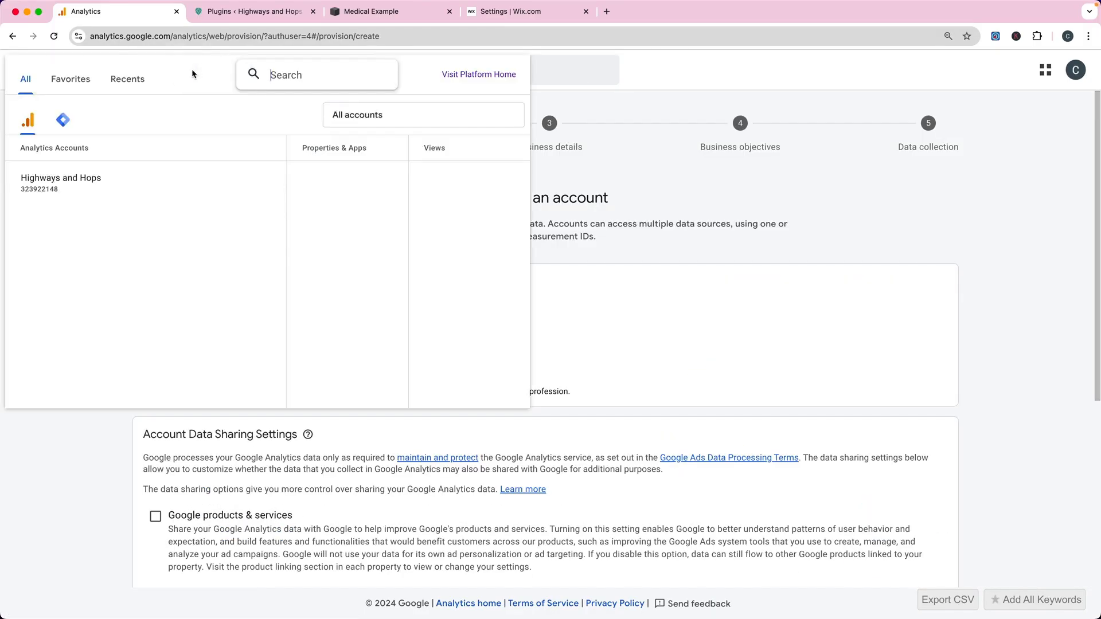
pyautogui.click(74, 185)
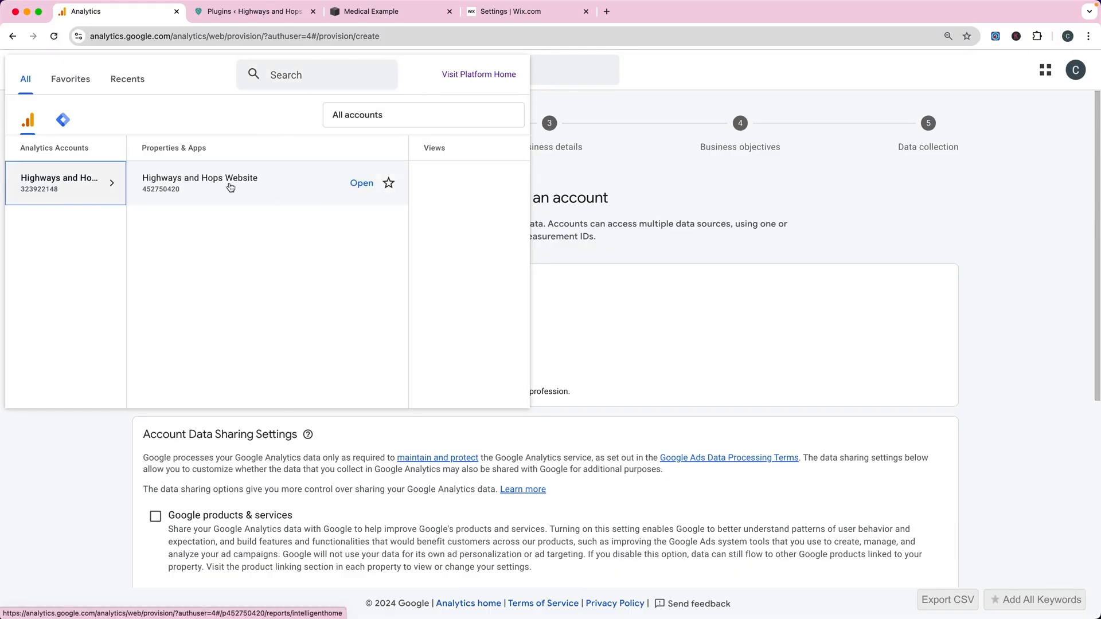
pyautogui.click(230, 187)
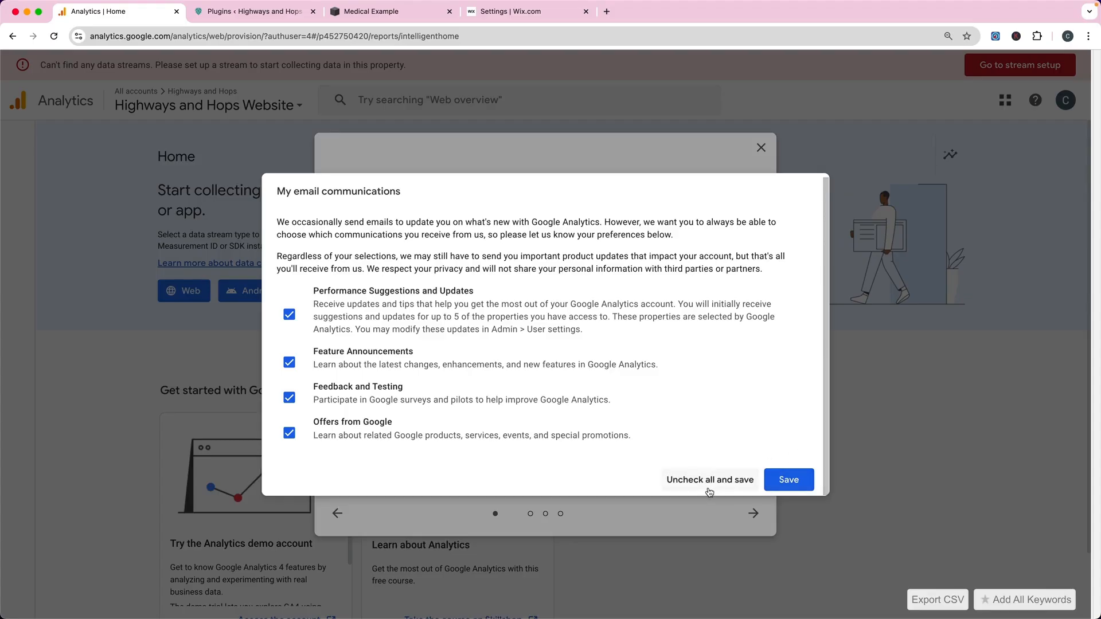
# Opt out of all Analytics email communications and dismiss the key events announcement and the quick help tip.
pyautogui.click(707, 486)
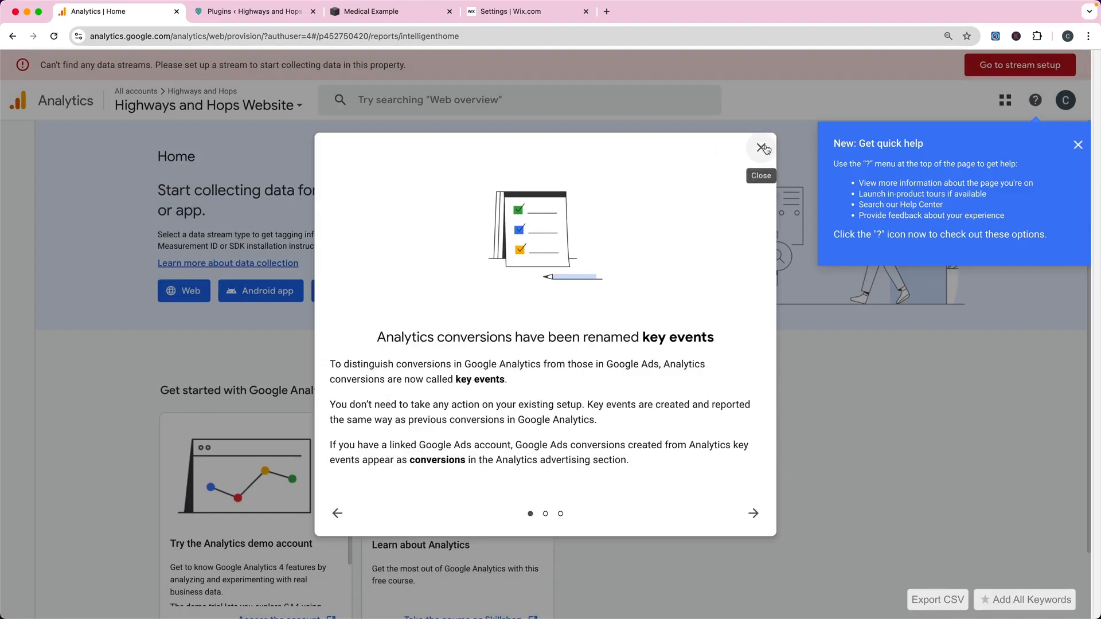
pyautogui.click(761, 147)
pyautogui.click(1087, 147)
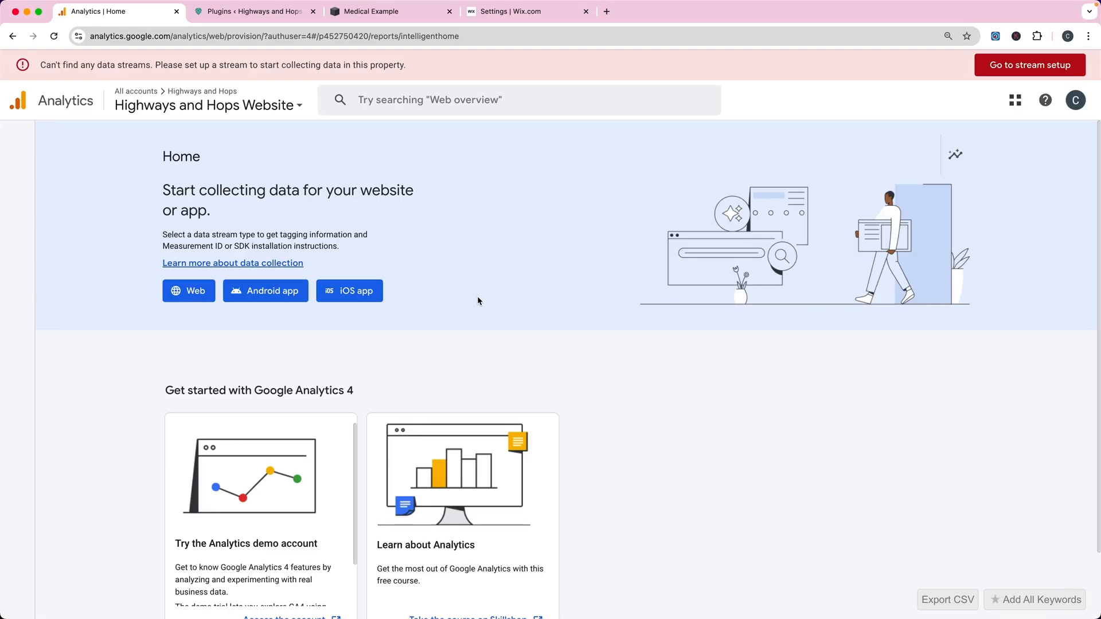
pyautogui.click(183, 295)
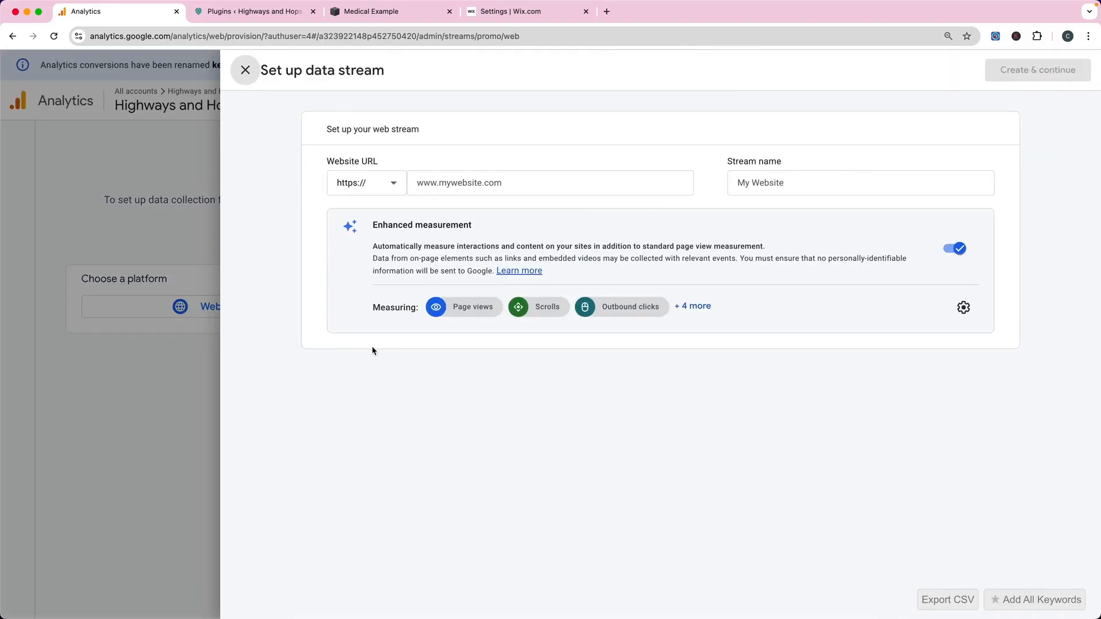
pyautogui.click(475, 184)
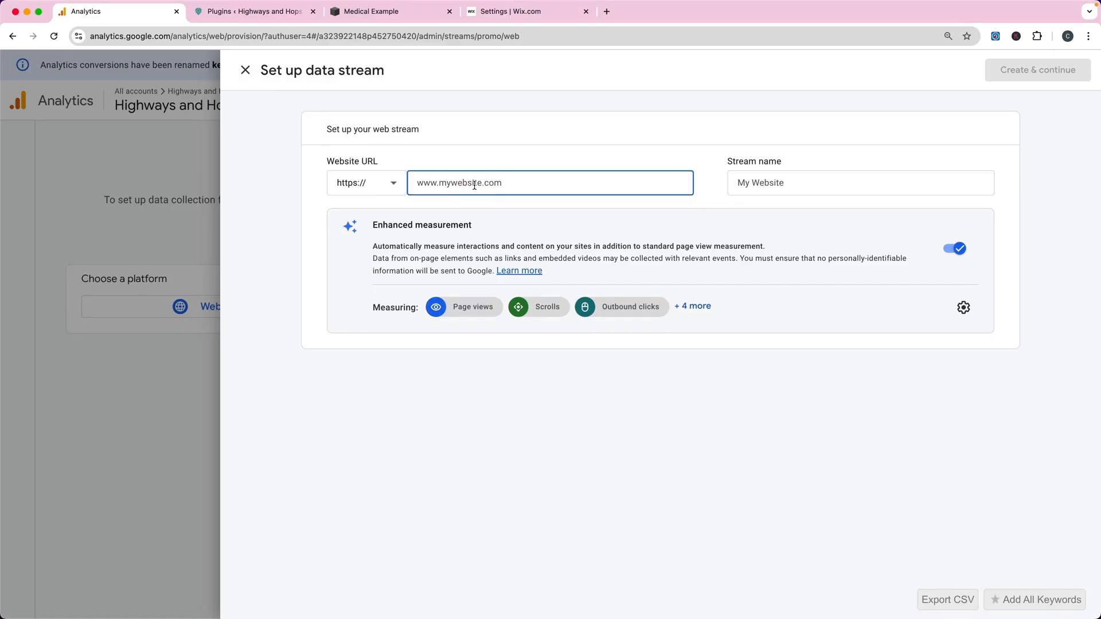
pyautogui.write('highwa')
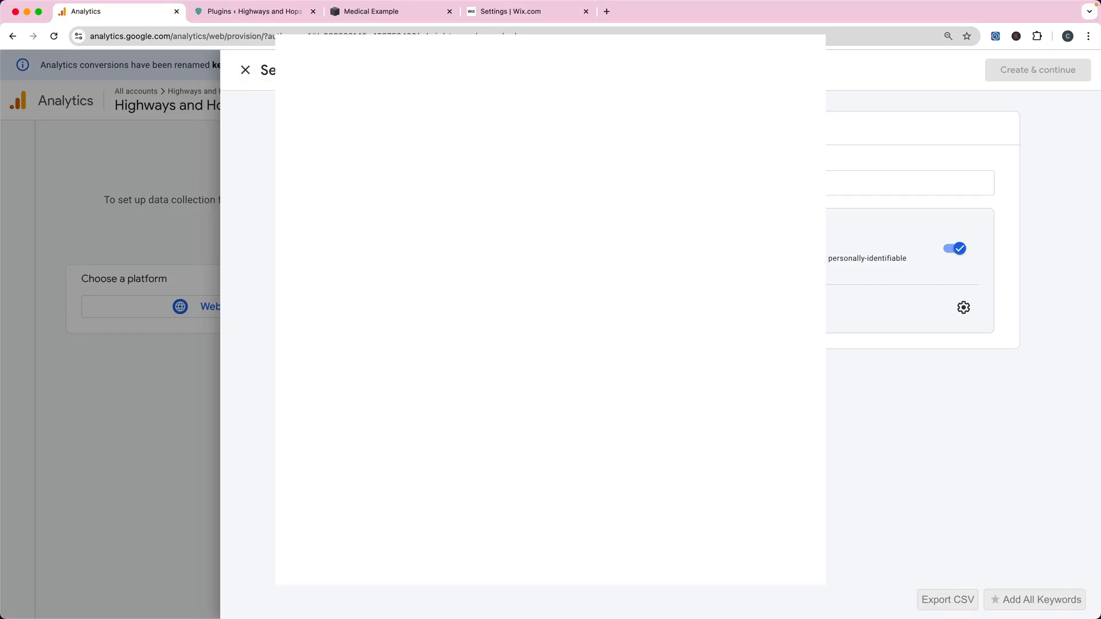
pyautogui.write('ysandhops.com')
pyautogui.press('Tab')
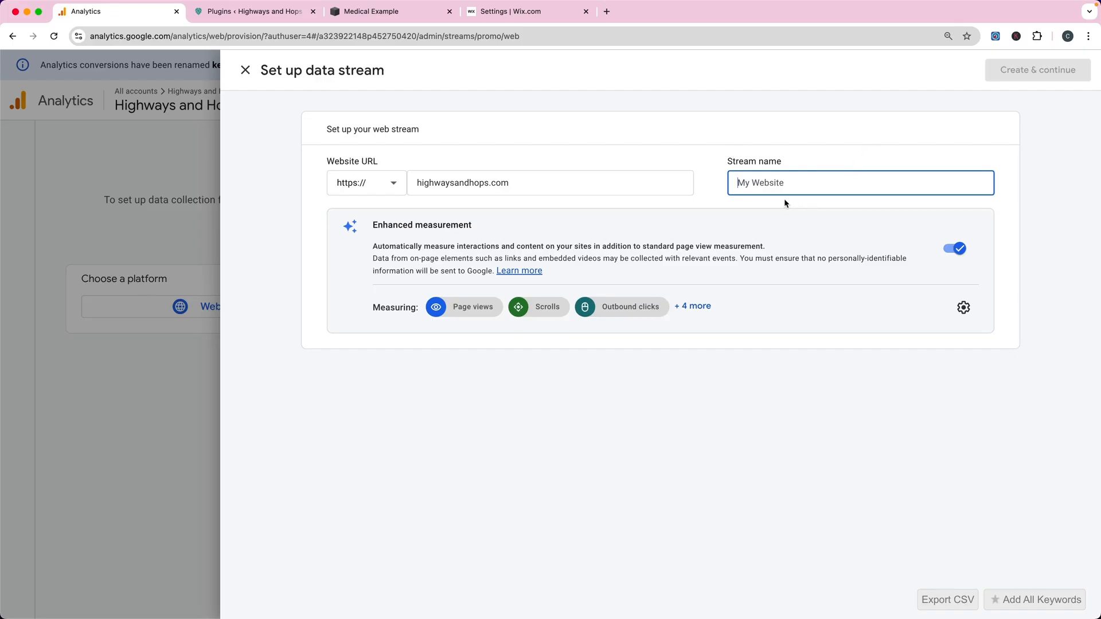
pyautogui.write('h')
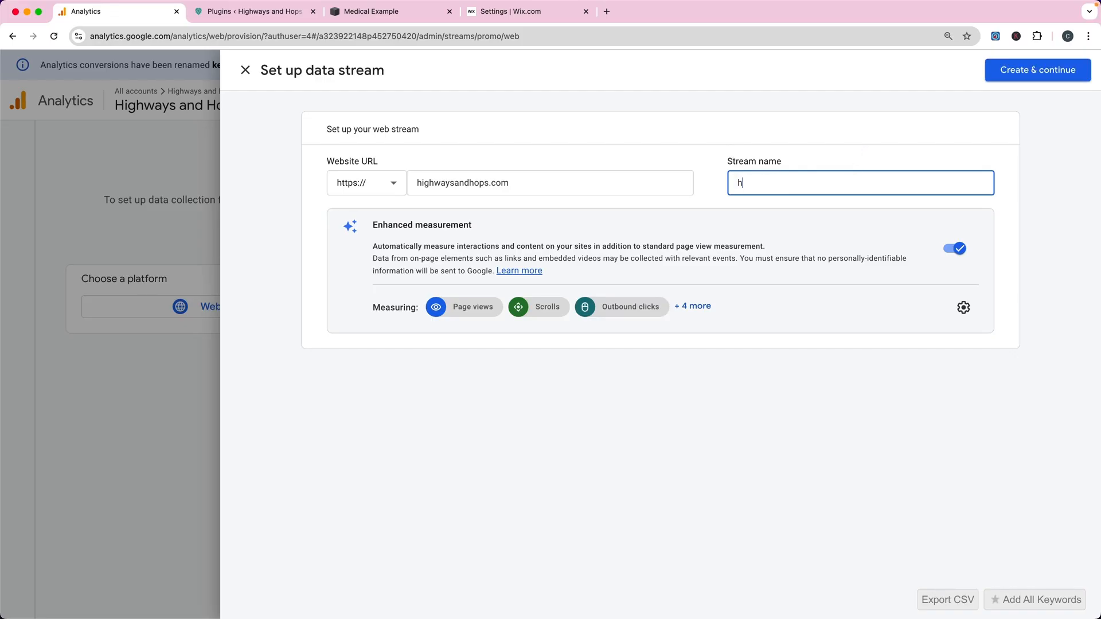
pyautogui.write('ighwaysandhops.com')
pyautogui.press('Tab')
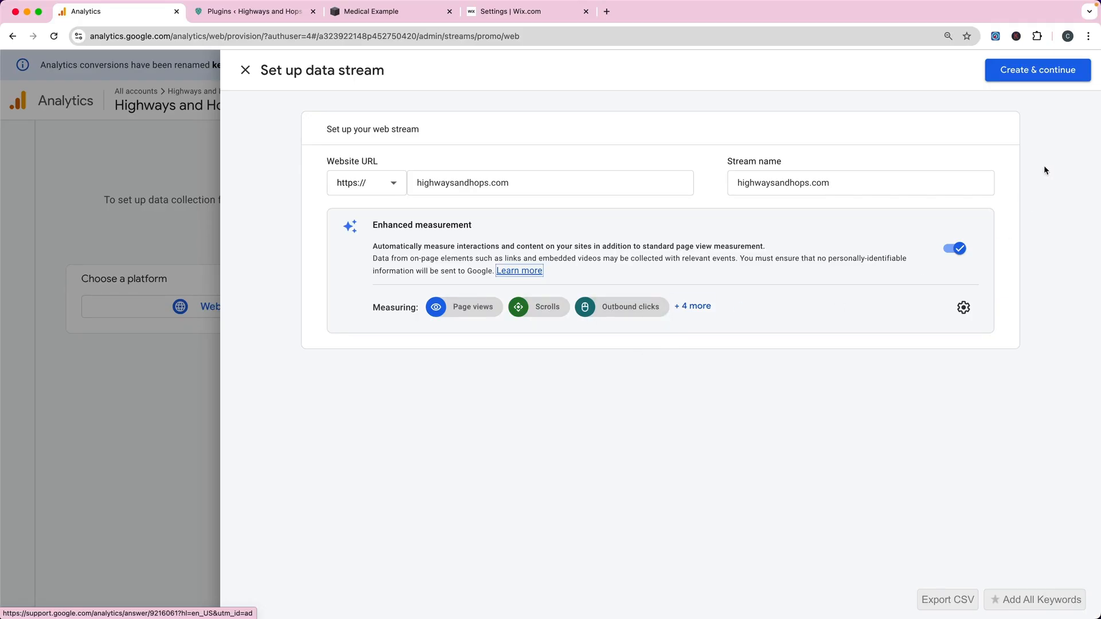
pyautogui.click(1040, 74)
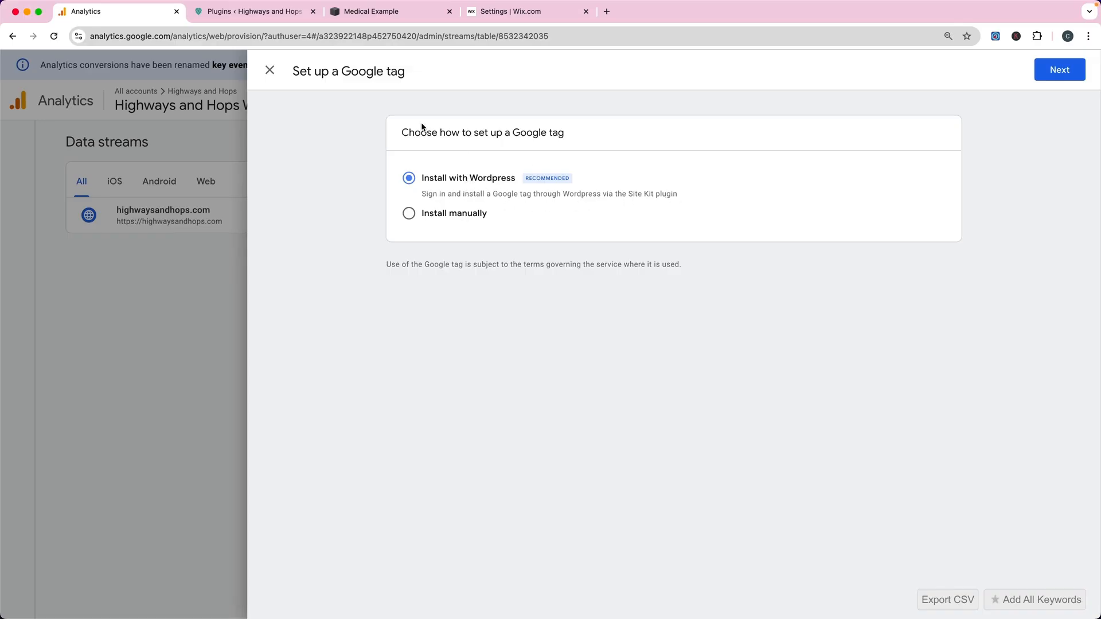
# Switch to the WordPress Plugins page and locate the installed Site Kit by Google plugin.
pyautogui.click(241, 11)
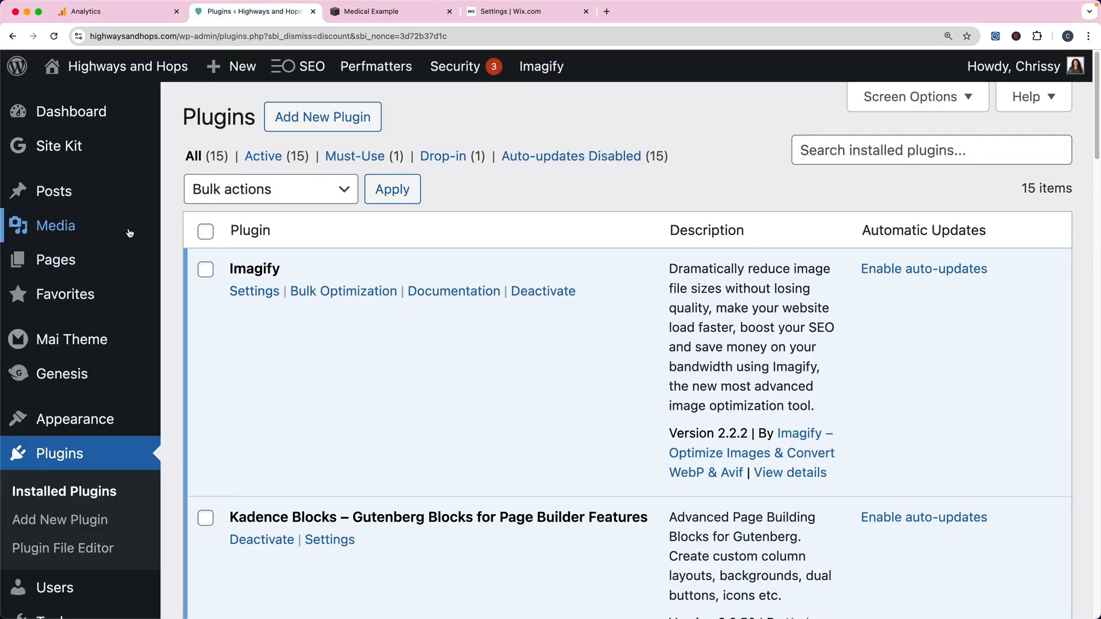
pyautogui.scroll(-20, 339, 407)
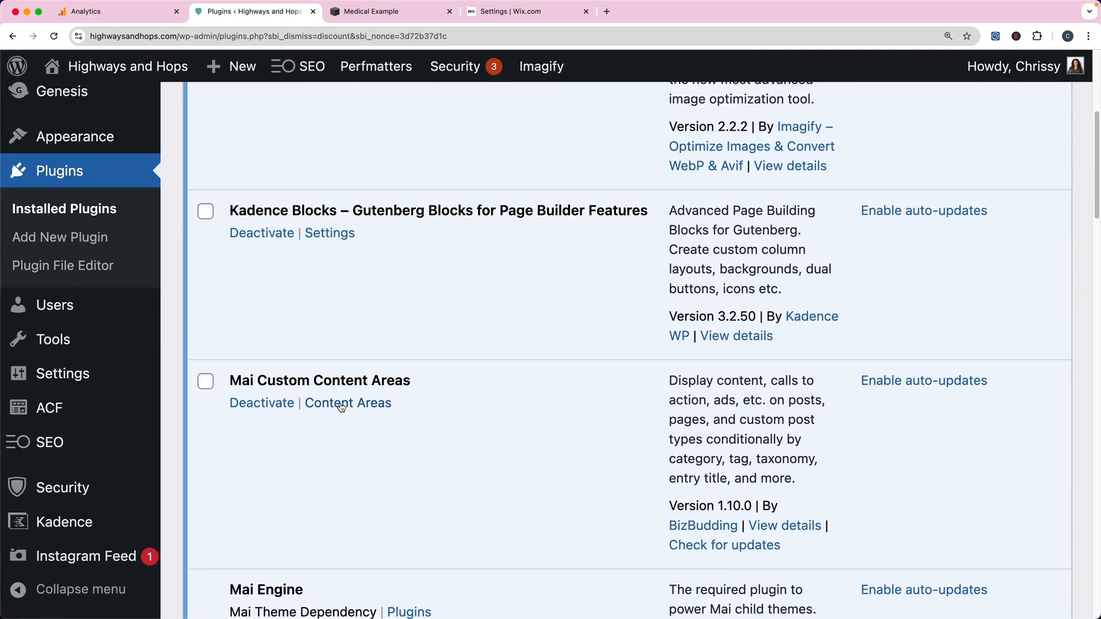
pyautogui.scroll(-8, 338, 407)
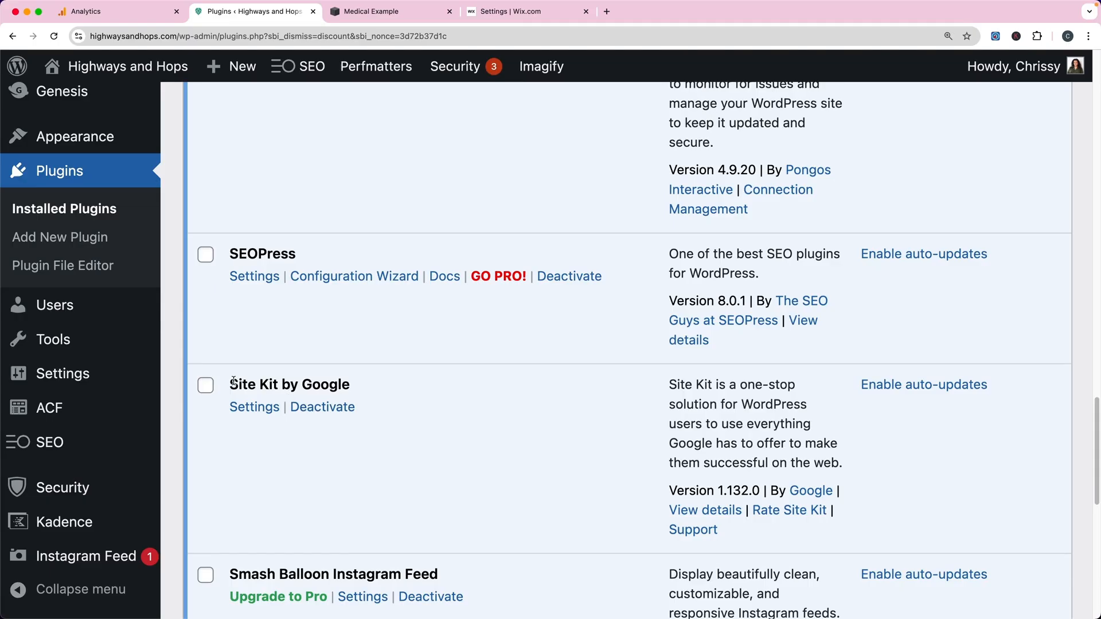
pyautogui.moveTo(230, 383); pyautogui.dragTo(362, 388)
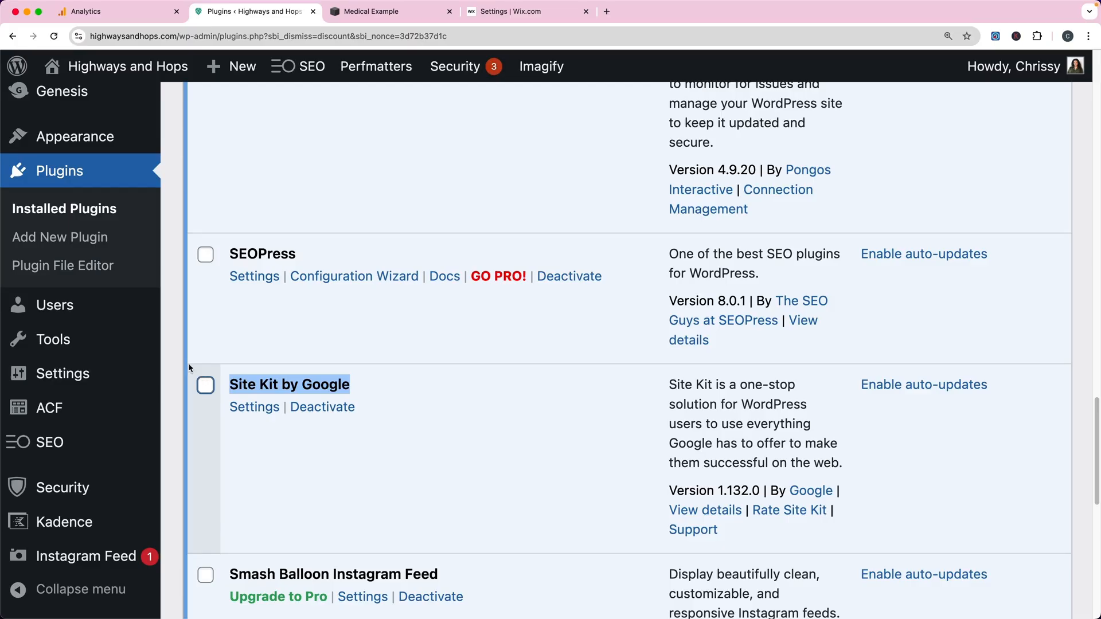
# Open SEOPress's Analytics settings and enable Google Analytics tracking (Global Site Tag: gtag.js), placing the cursor in the GA4 measurement ID field.
pyautogui.moveTo(63, 441)
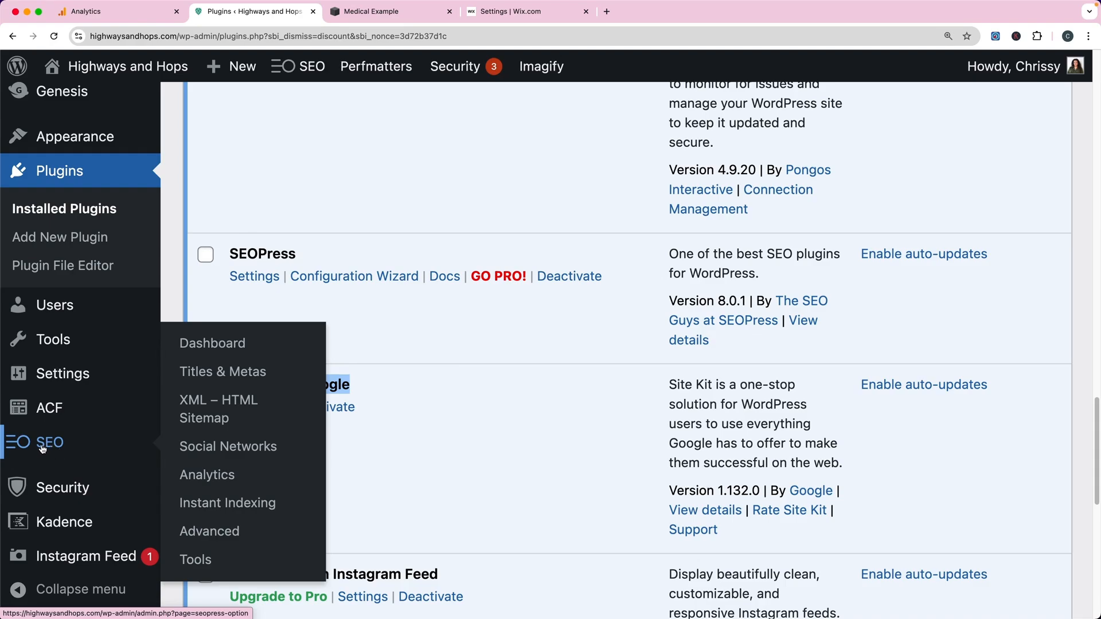
pyautogui.click(212, 481)
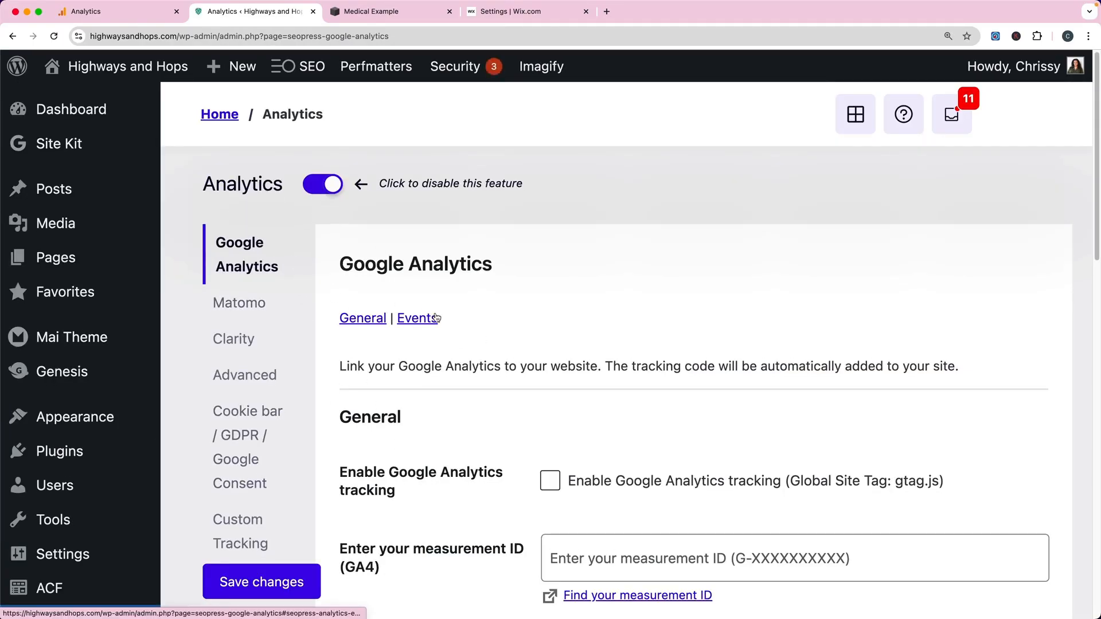
pyautogui.scroll(-2, 437, 318)
pyautogui.scroll(-5, 437, 319)
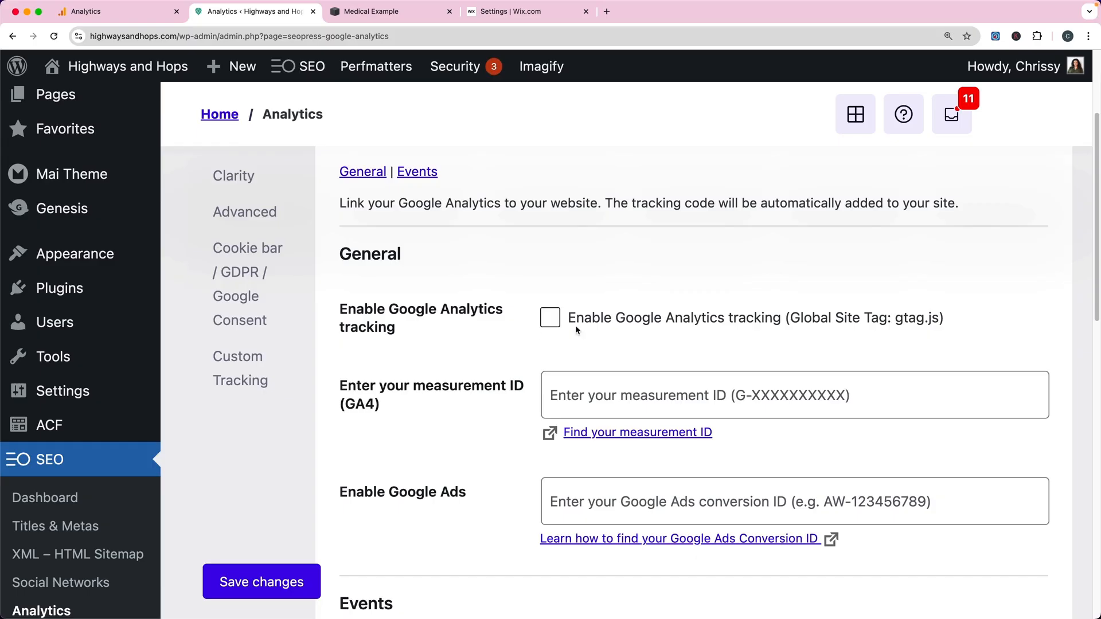
pyautogui.click(545, 325)
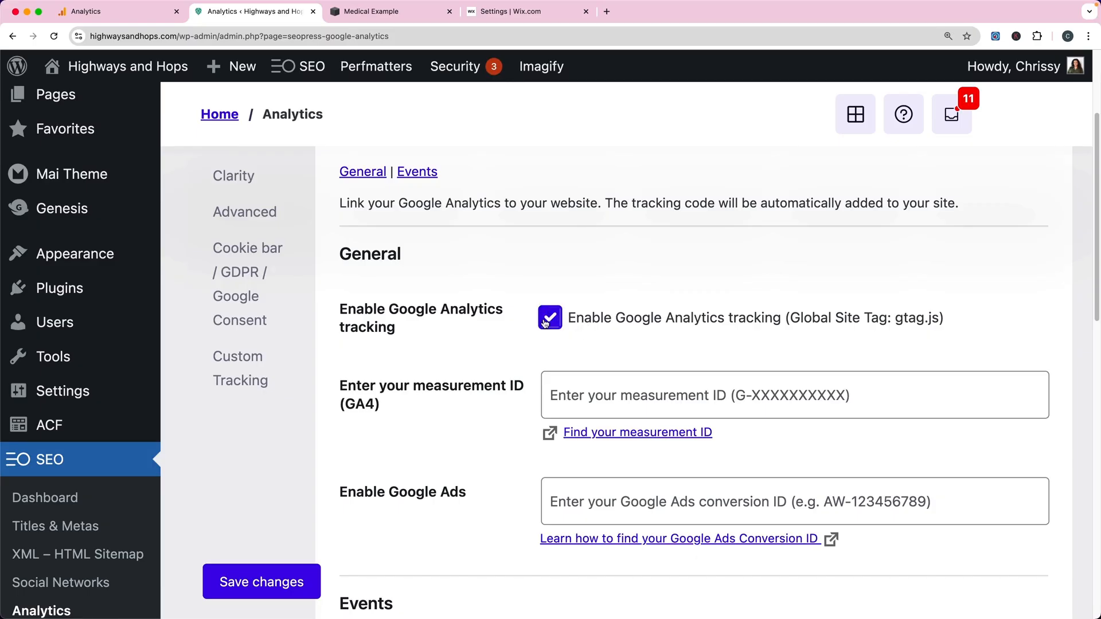
pyautogui.click(579, 390)
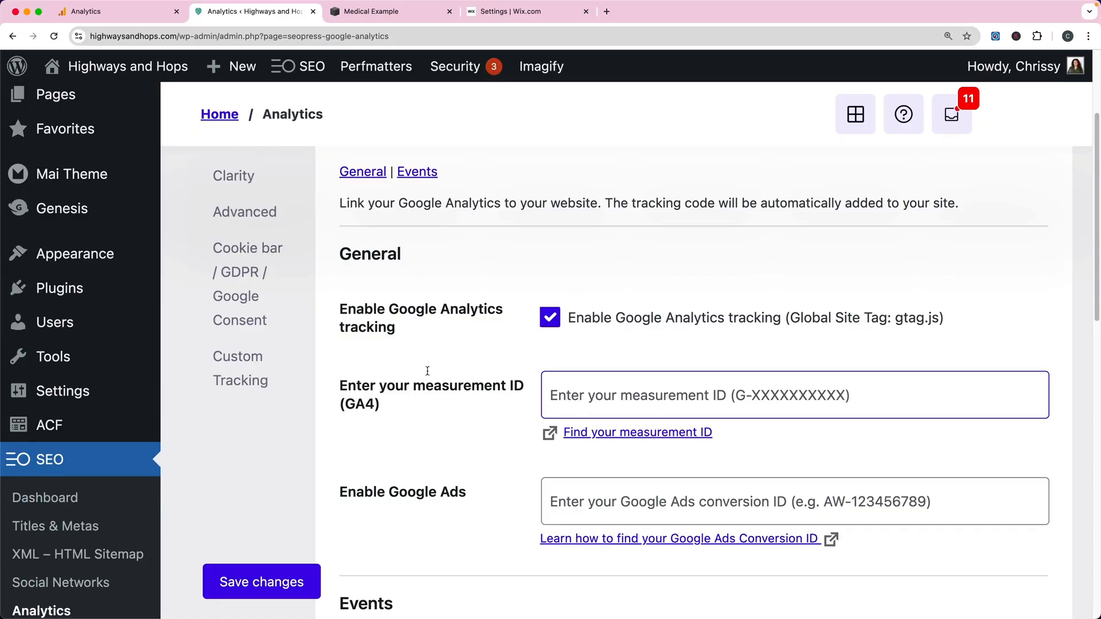
# Switch to Google Analytics, choose manual Google tag installation, test it, and highlight the measurement ID in the tag code before closing the setup.
pyautogui.click(96, 12)
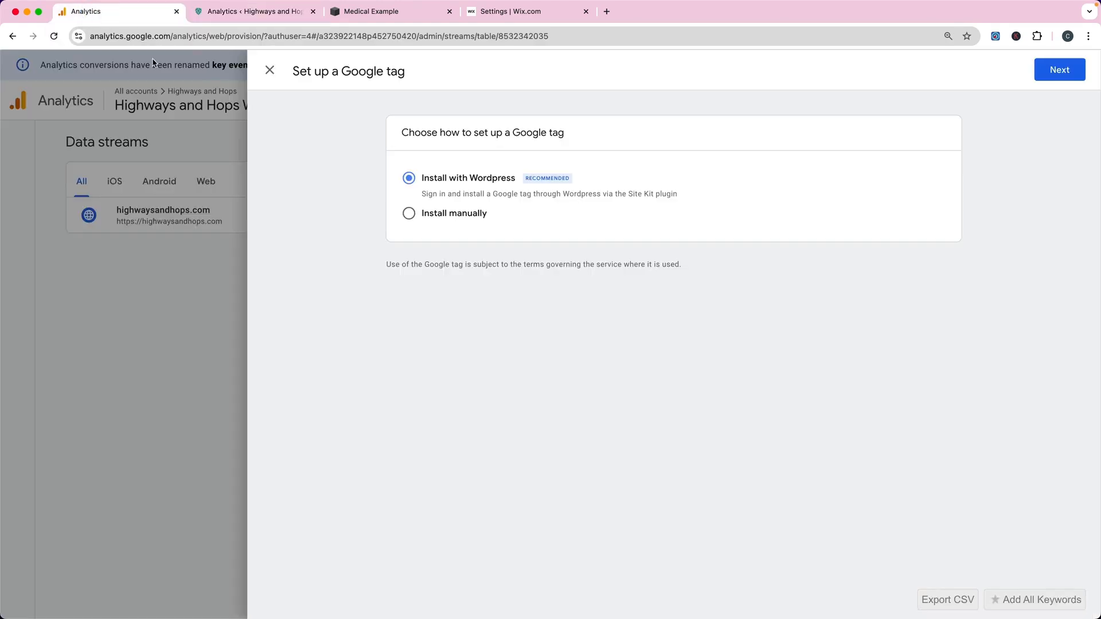
pyautogui.click(409, 214)
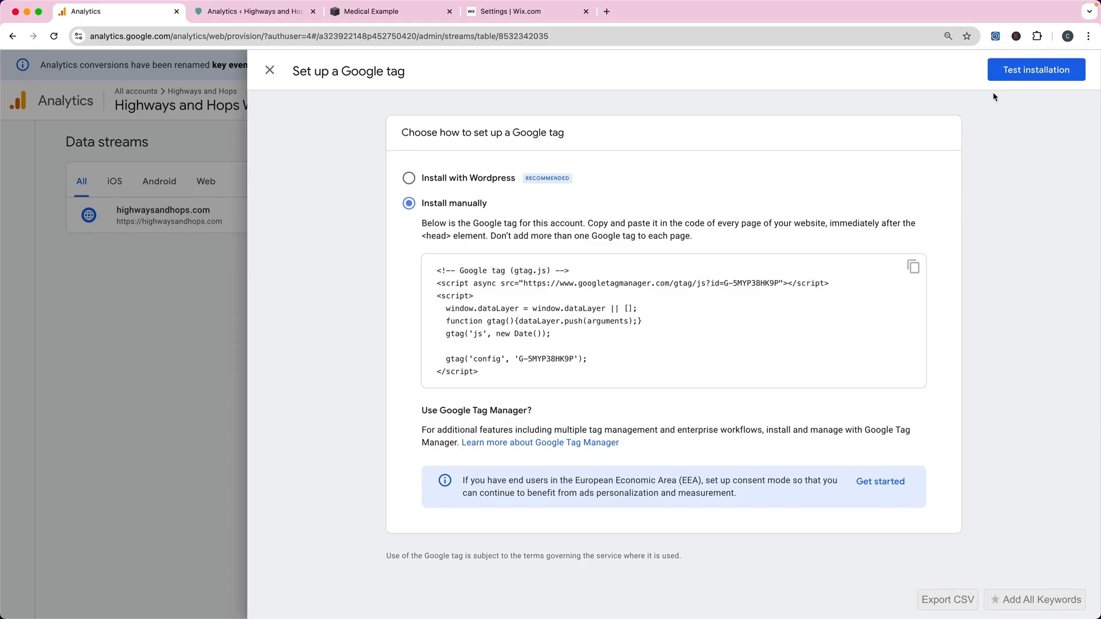
pyautogui.click(1025, 79)
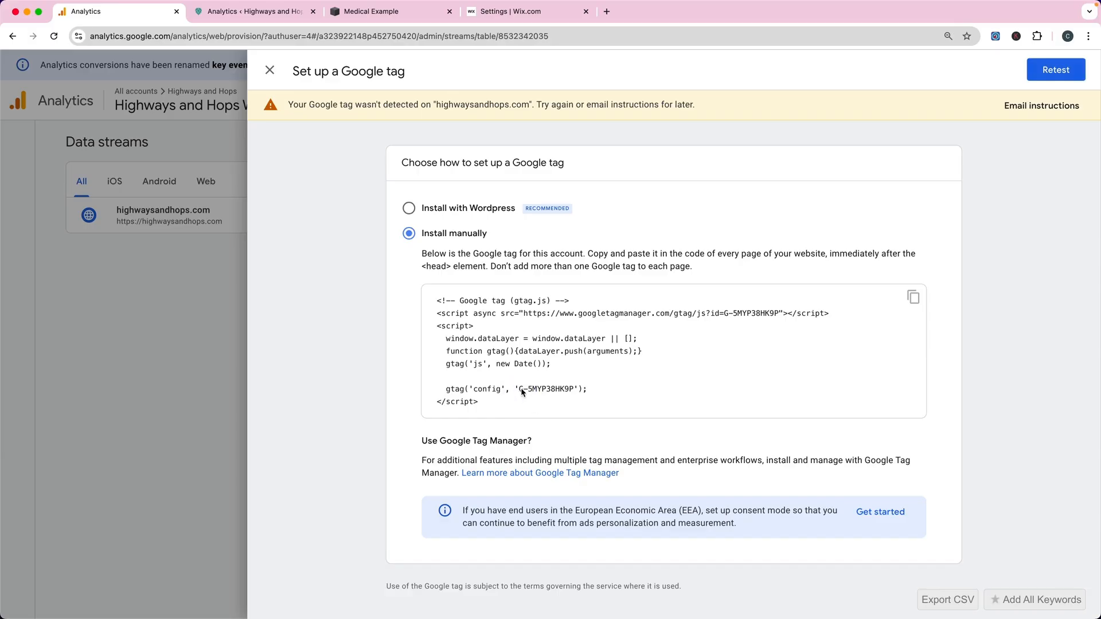
pyautogui.moveTo(519, 389); pyautogui.dragTo(574, 393)
pyautogui.click(271, 72)
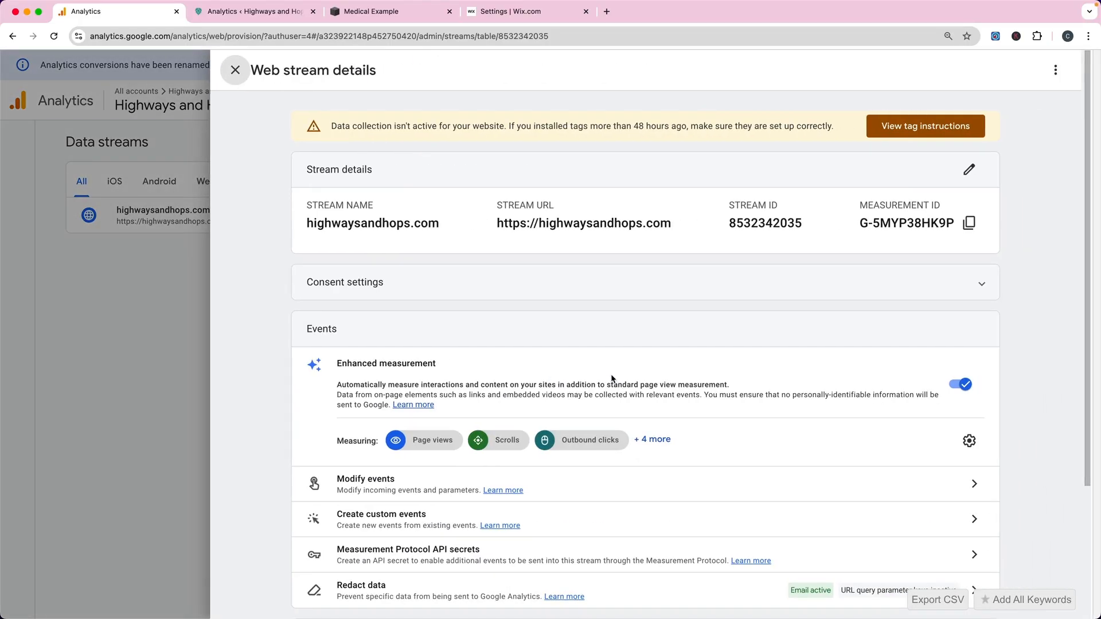
# Reopen the highwaysandhops.com web stream from the Highways and Hops property's data streams and copy its measurement ID.
pyautogui.click(235, 70)
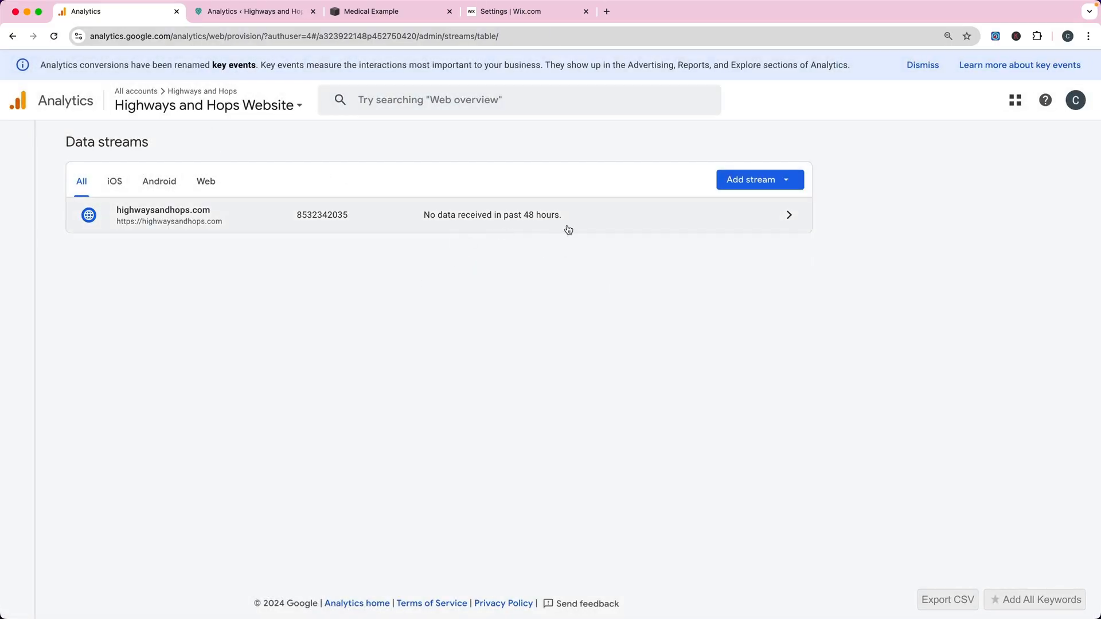
pyautogui.click(159, 113)
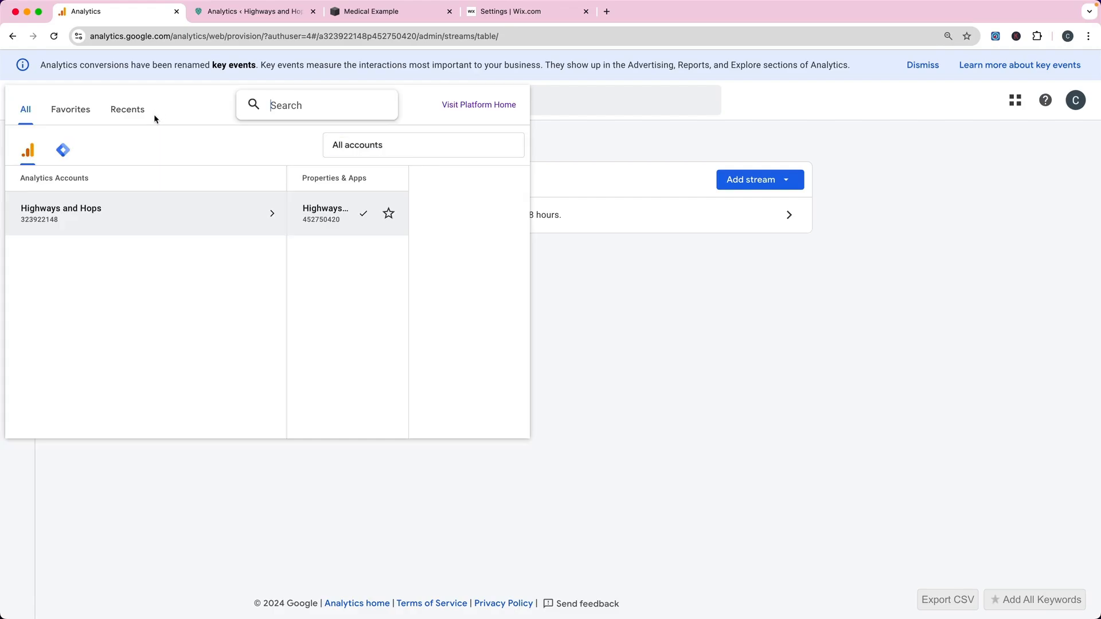
pyautogui.click(91, 226)
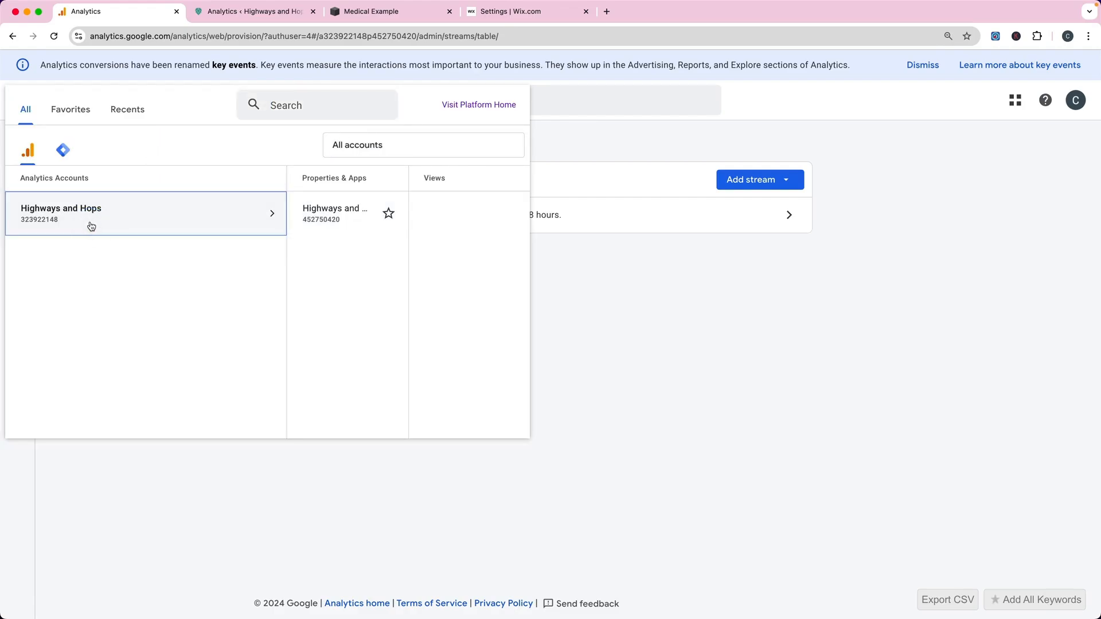
pyautogui.click(318, 223)
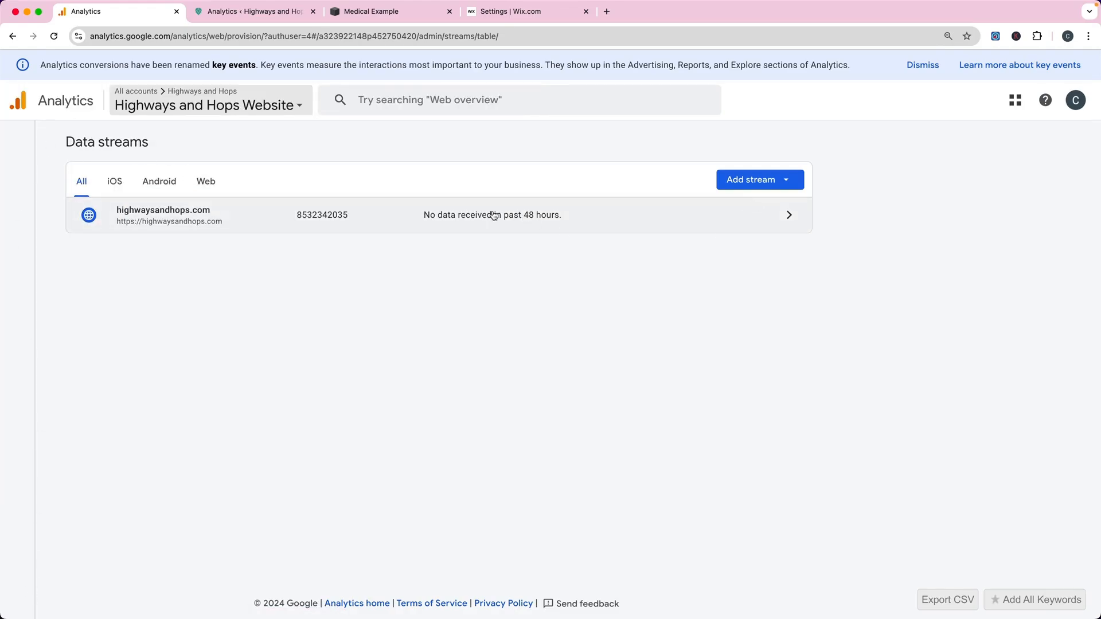
pyautogui.click(566, 224)
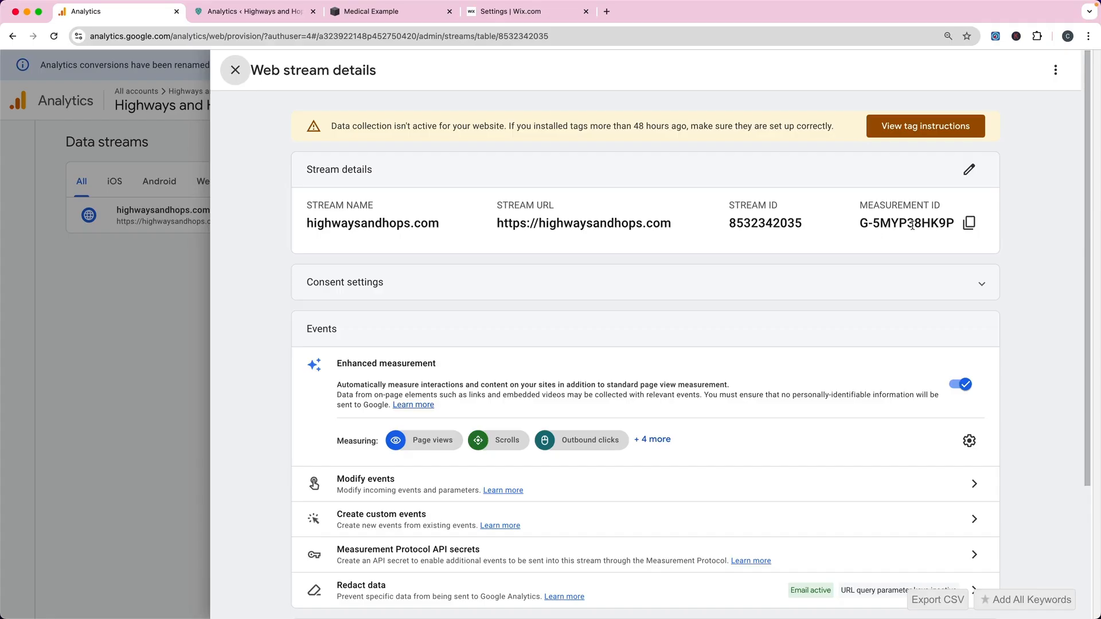
pyautogui.click(968, 223)
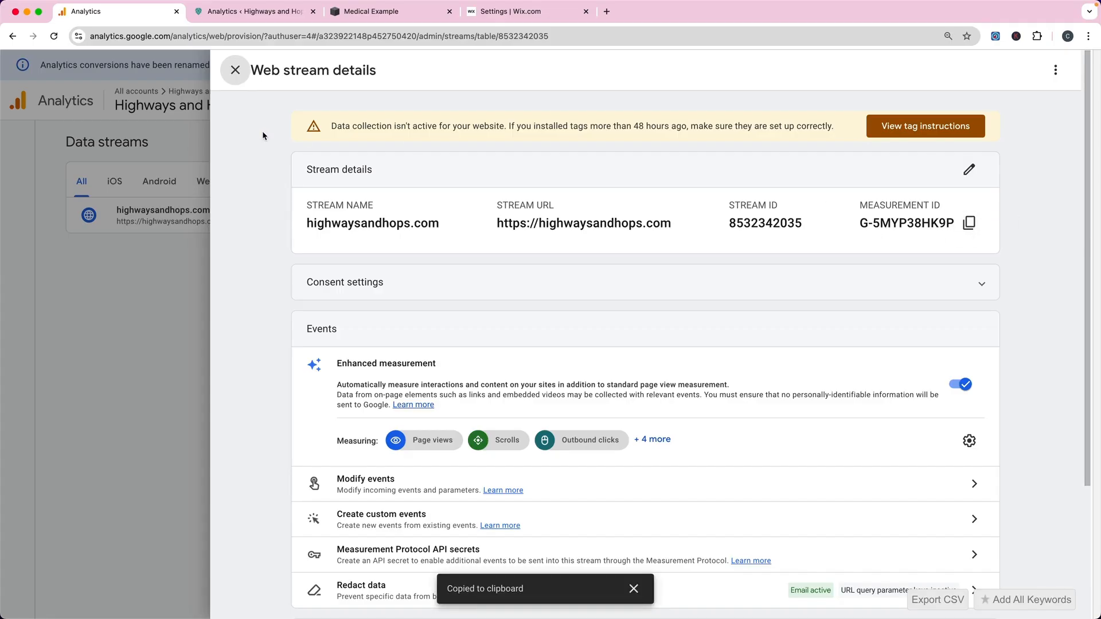
# Paste the copied measurement ID into SEOPress's GA4 measurement ID field on the WordPress site, and clear the field again.
pyautogui.click(221, 12)
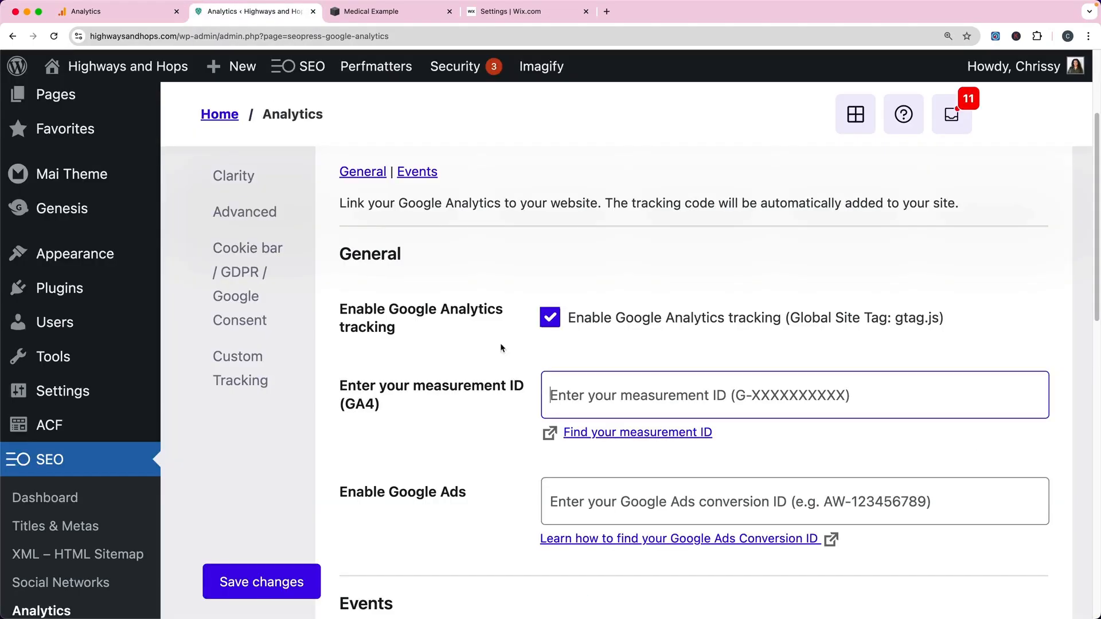
pyautogui.click(606, 403)
pyautogui.press('super+v')
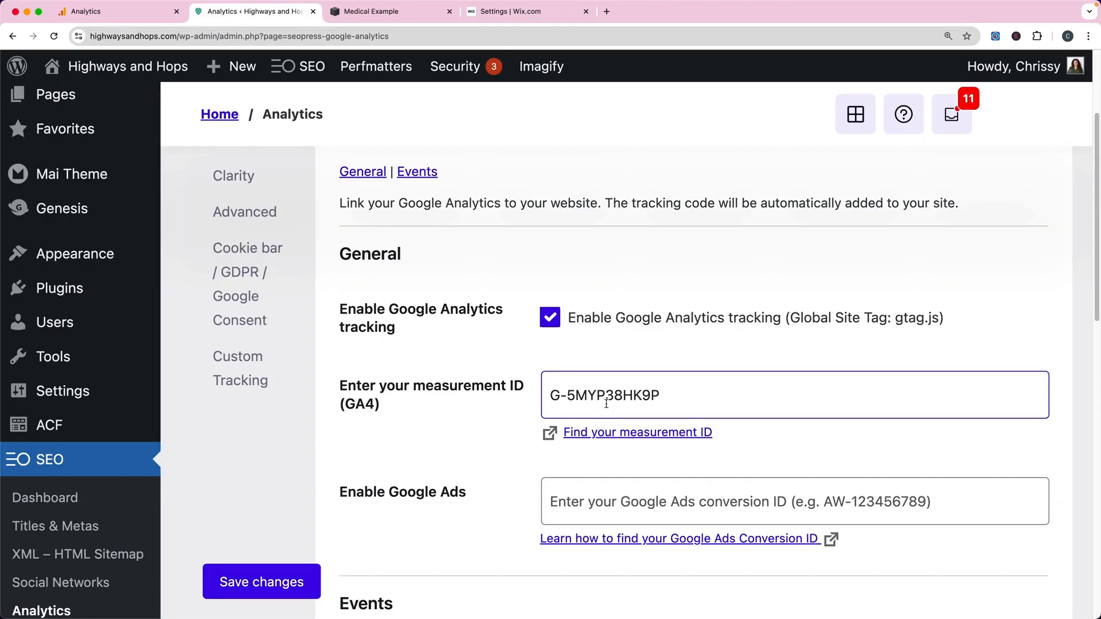
pyautogui.tripleClick(550, 408)
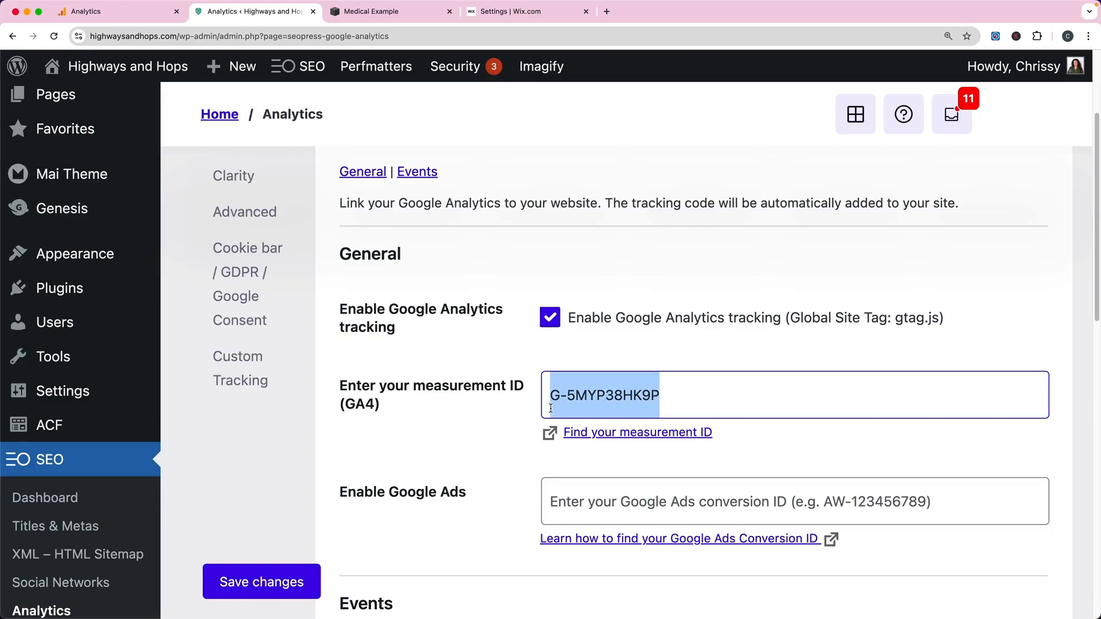
pyautogui.press('BackSpace')
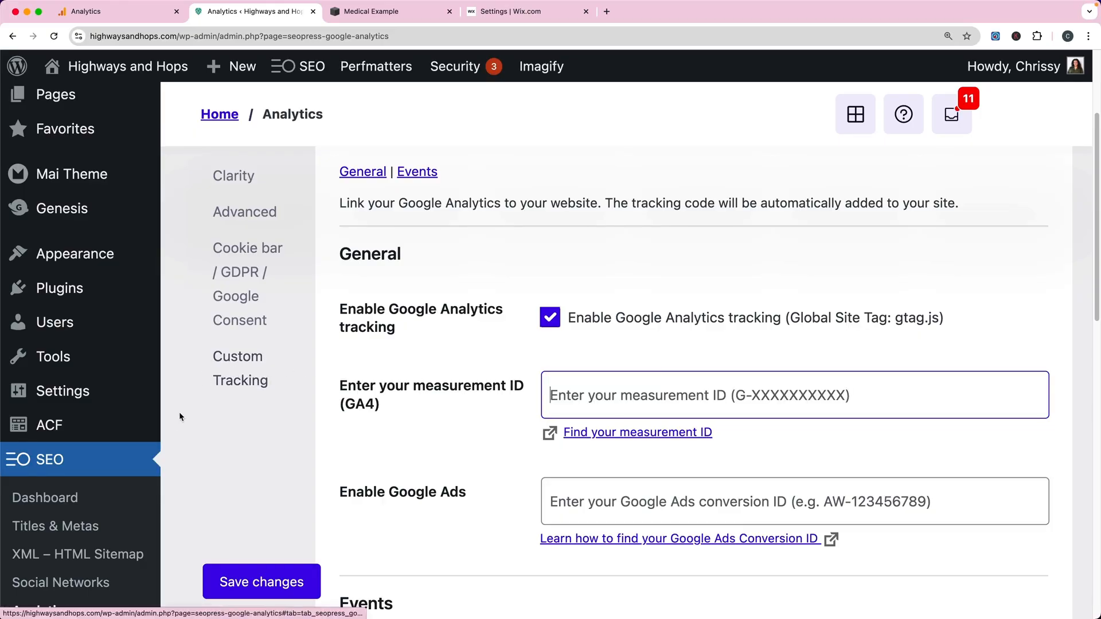
# Open the Perfmatters Google Analytics settings, enable Local Analytics and place the cursor in the Tracking ID field.
pyautogui.scroll(-1, 167, 429)
pyautogui.scroll(-5, 167, 429)
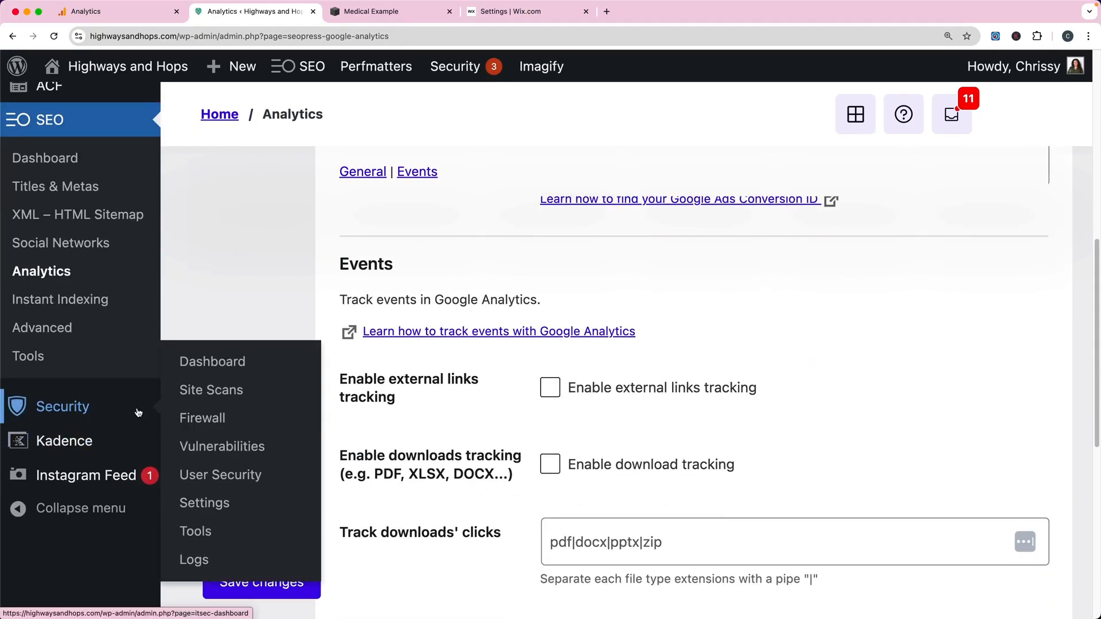
pyautogui.scroll(4, 34, 362)
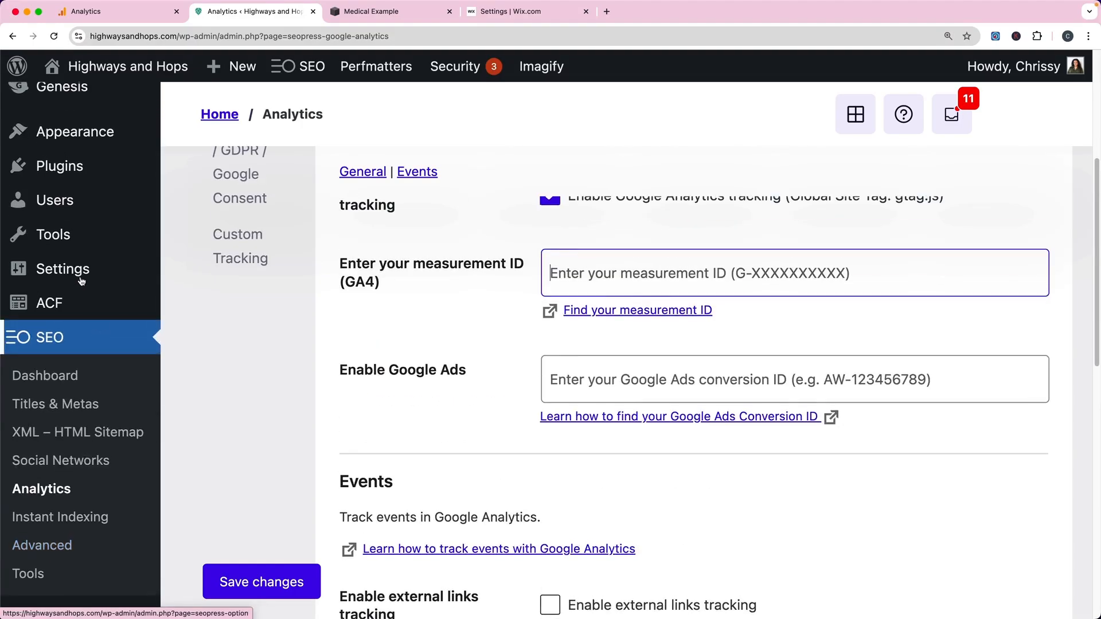
pyautogui.moveTo(69, 256)
pyautogui.moveTo(86, 278)
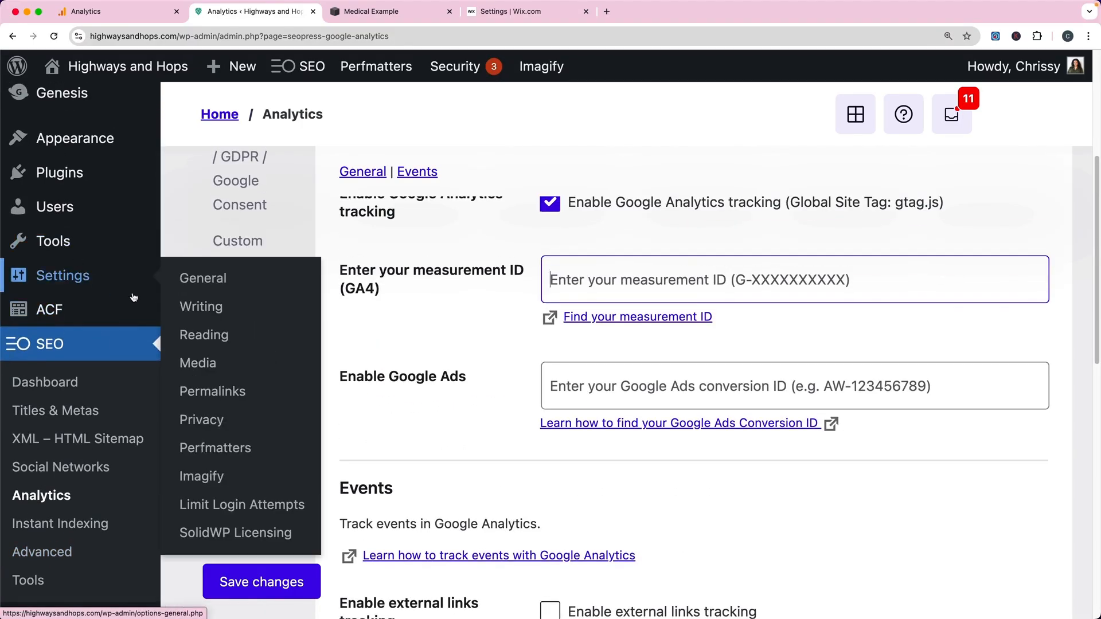
pyautogui.click(214, 448)
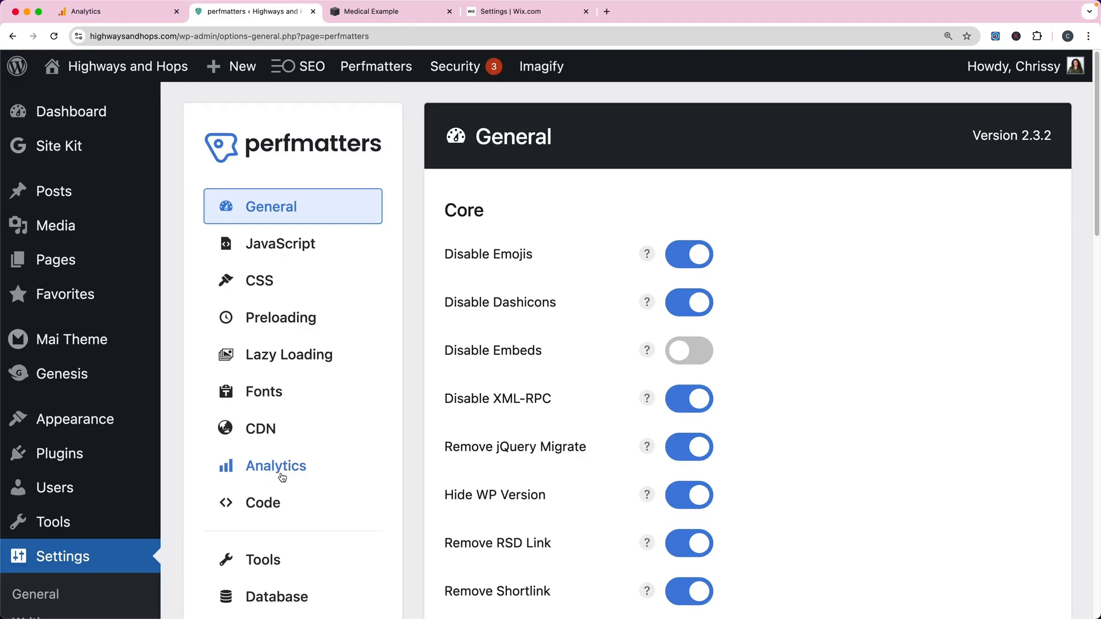
pyautogui.click(280, 473)
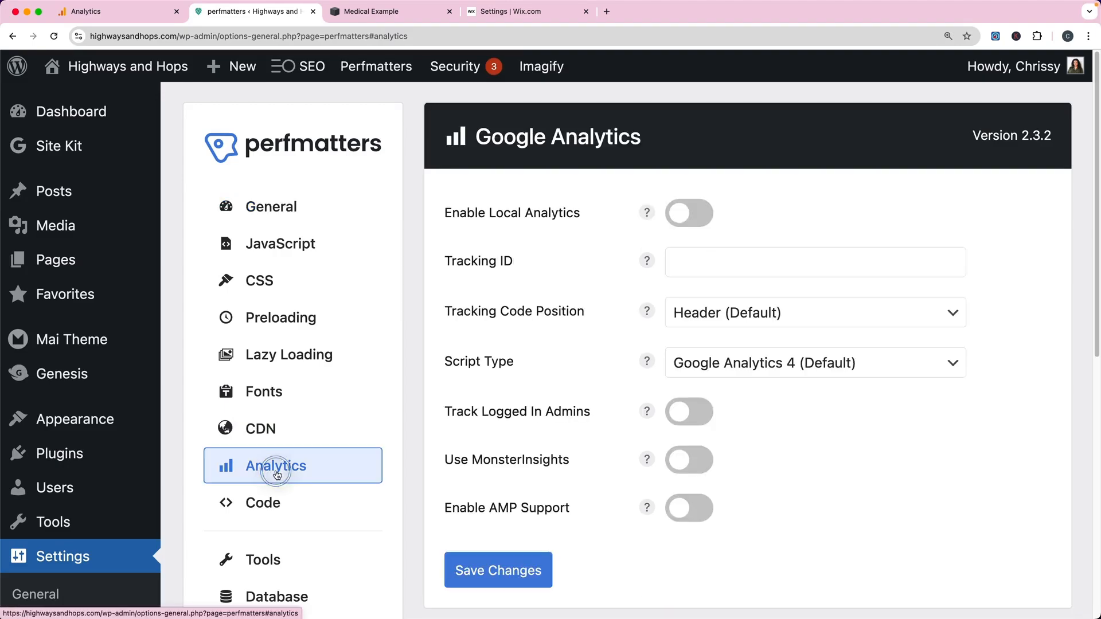
pyautogui.click(700, 222)
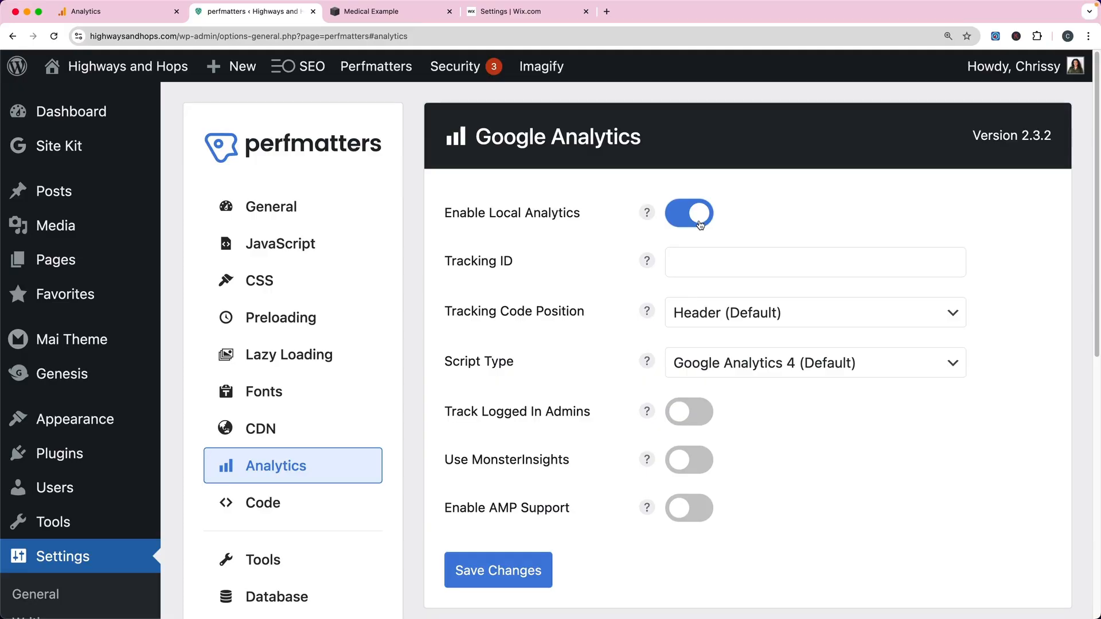
pyautogui.click(703, 263)
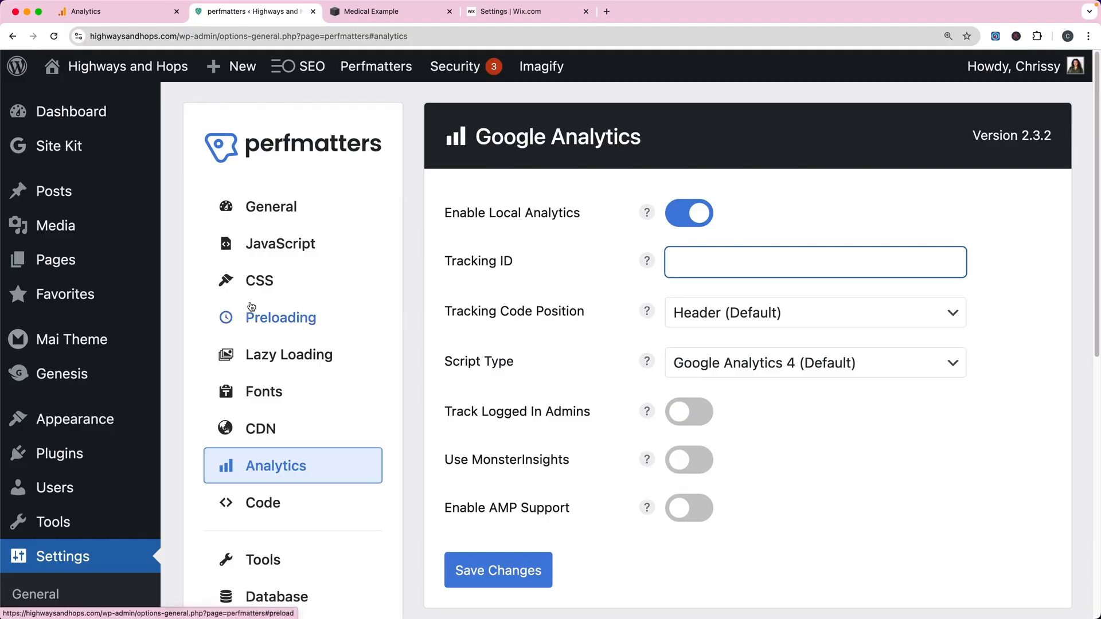
# Switch to the Medical Example Squarespace site and paste the measurement ID into the Google Analytics field of the External API Keys settings.
pyautogui.click(363, 12)
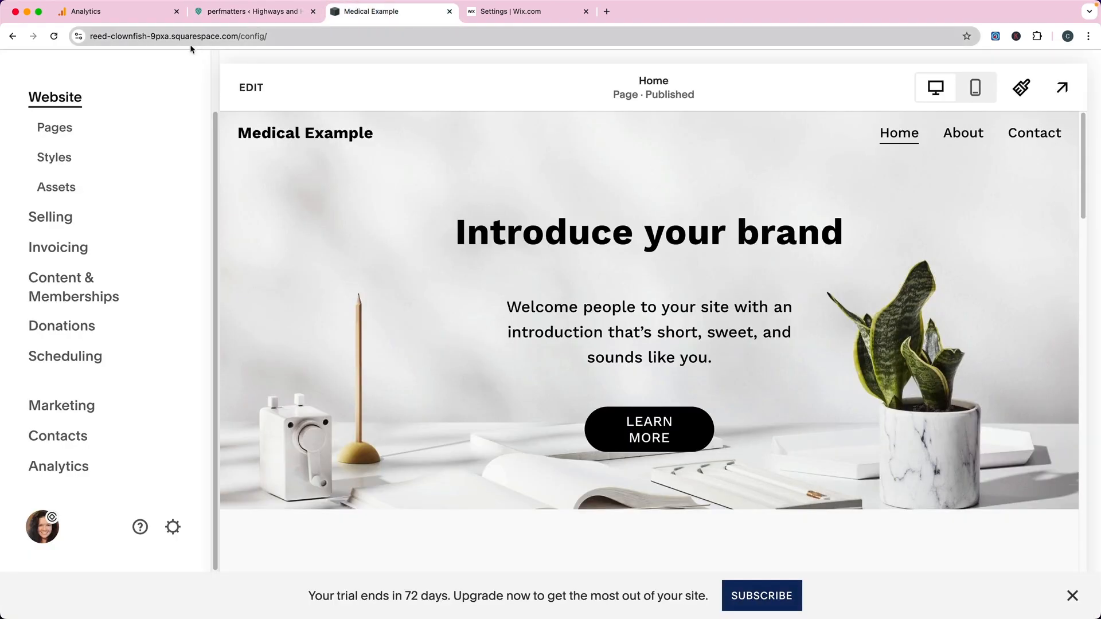
pyautogui.click(118, 14)
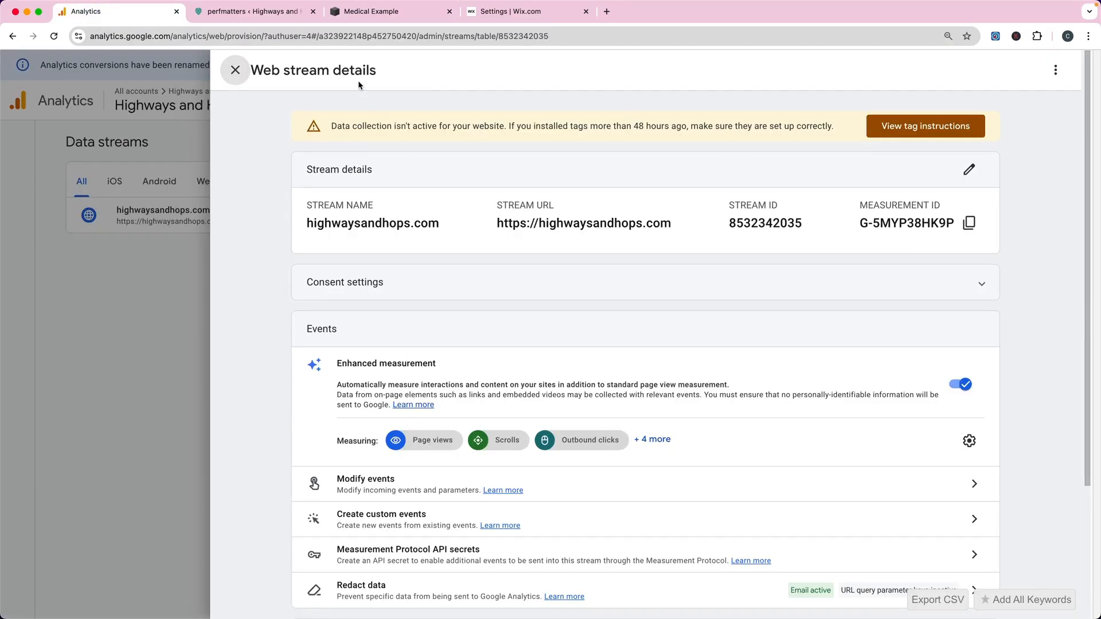
pyautogui.click(354, 12)
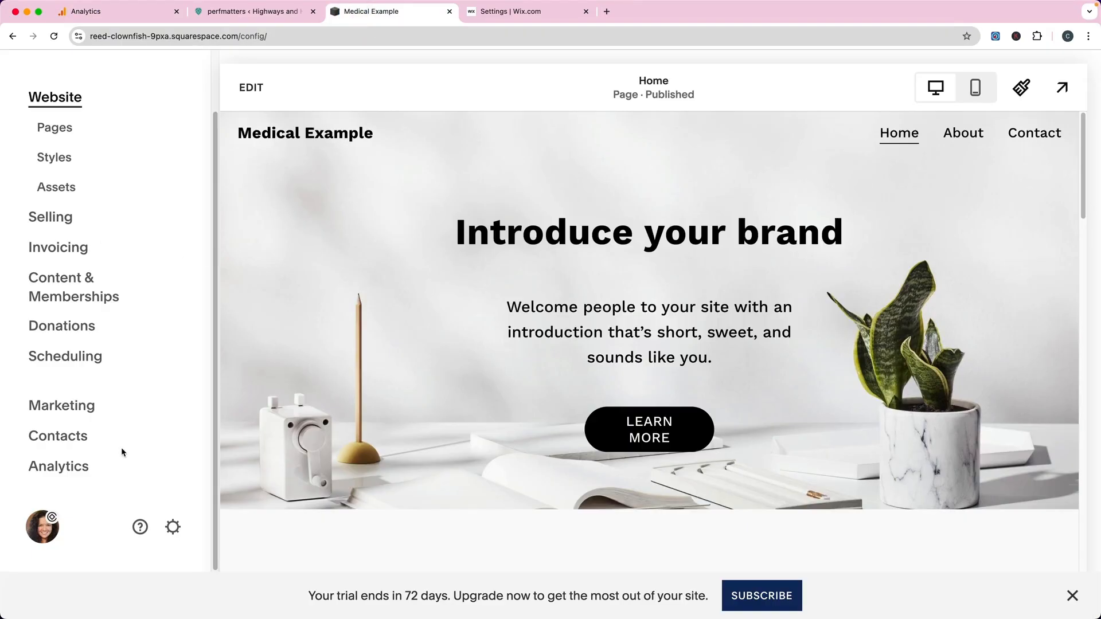
pyautogui.click(173, 528)
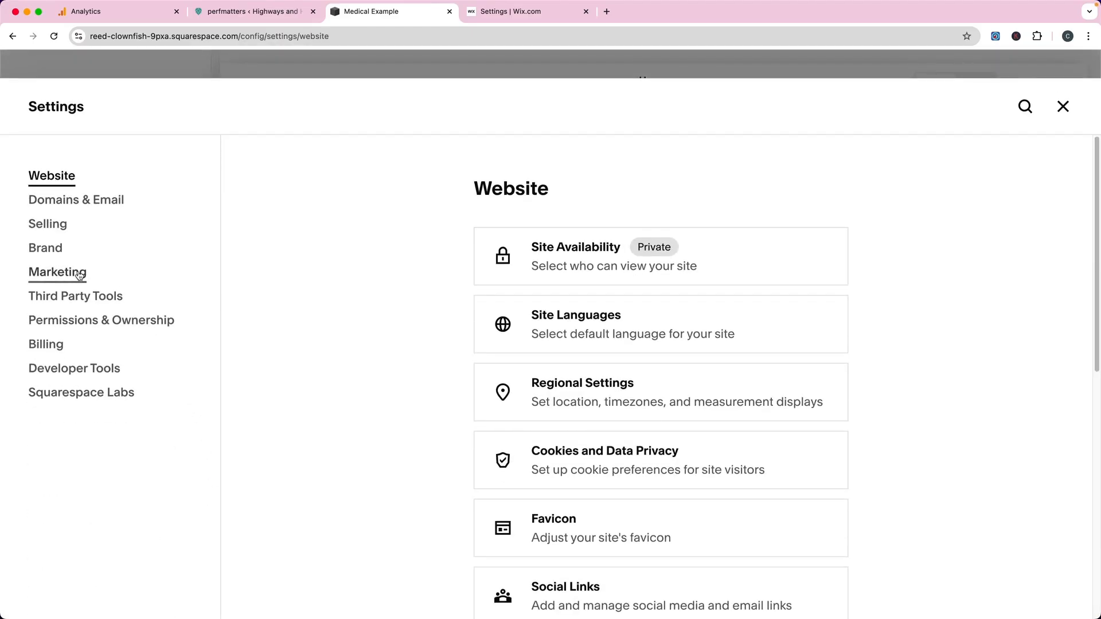
pyautogui.click(61, 375)
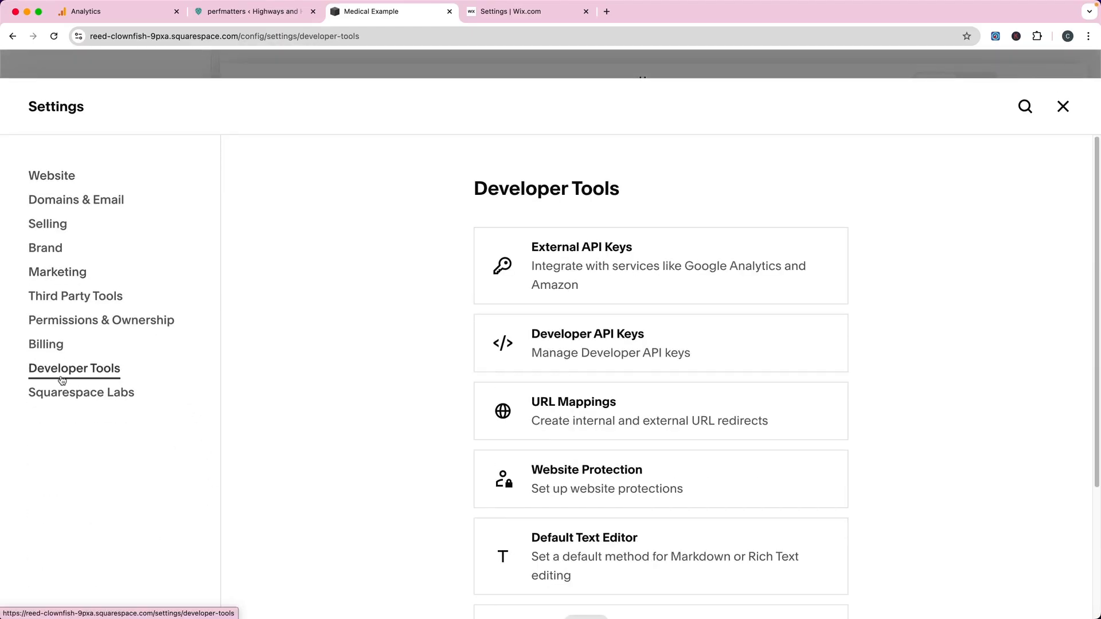
pyautogui.click(615, 276)
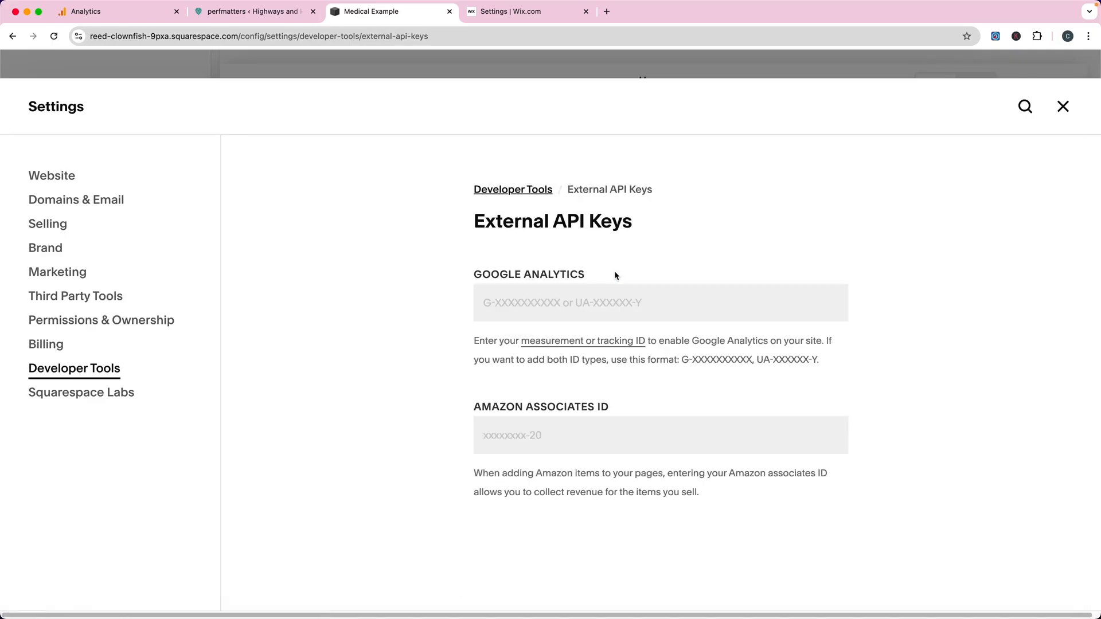
pyautogui.click(519, 302)
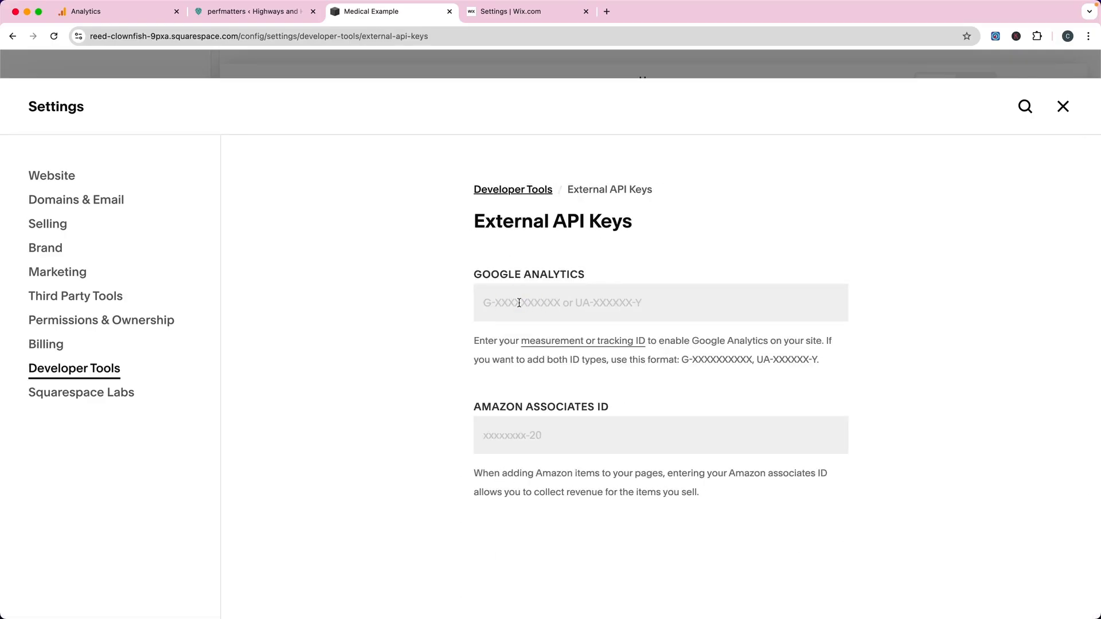
pyautogui.press('super+v')
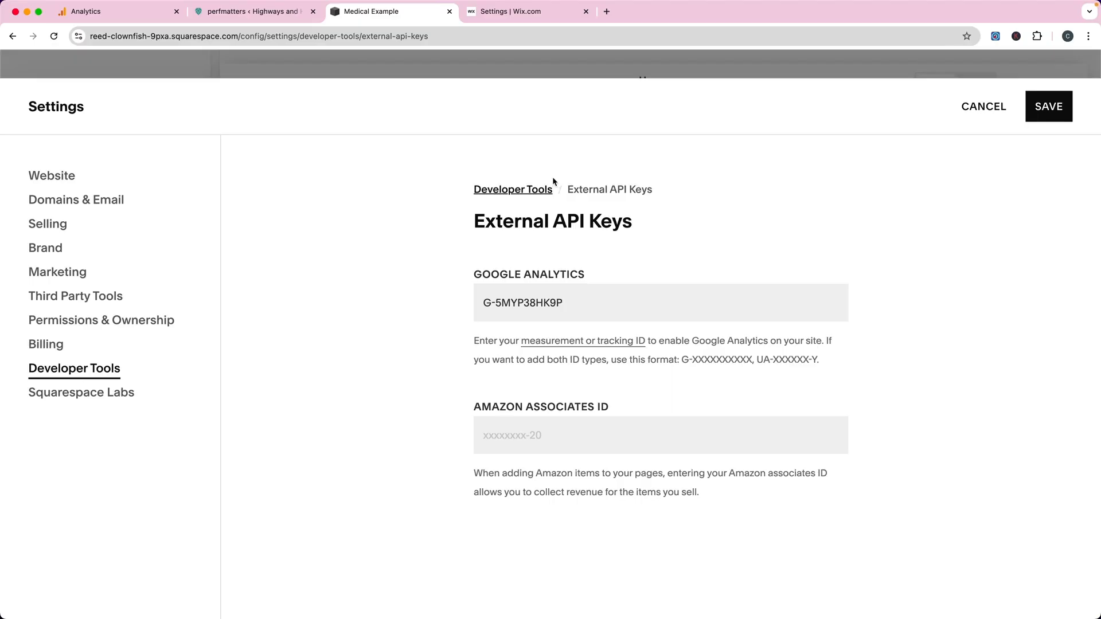
# Switch to the Wix site's settings and open the Google Analytics connection page under Marketing Integrations.
pyautogui.click(533, 14)
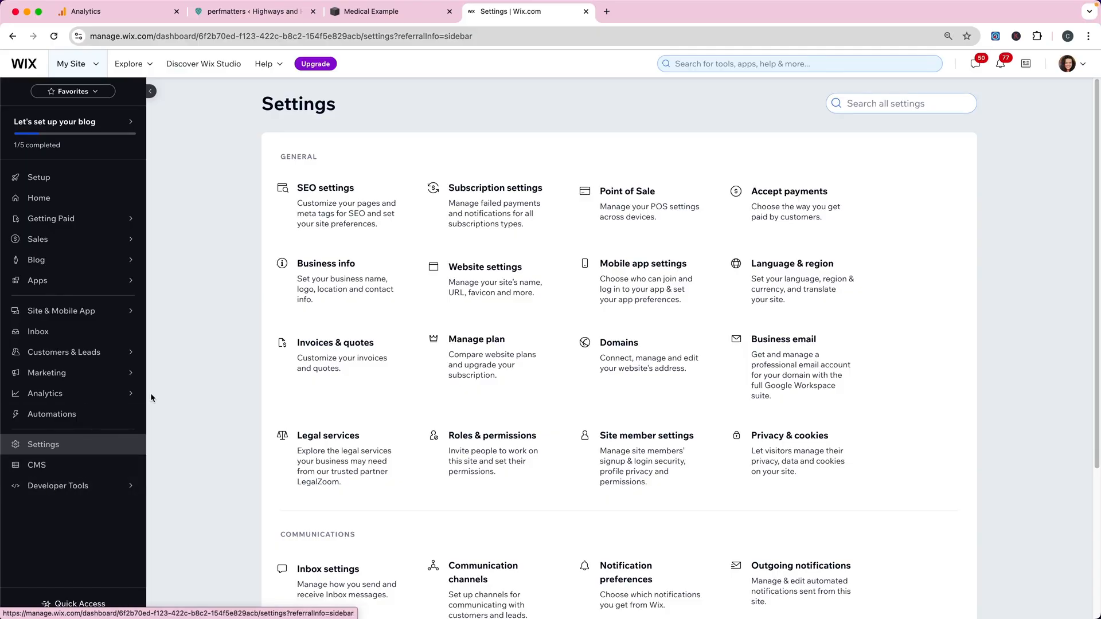
pyautogui.scroll(-5, 573, 459)
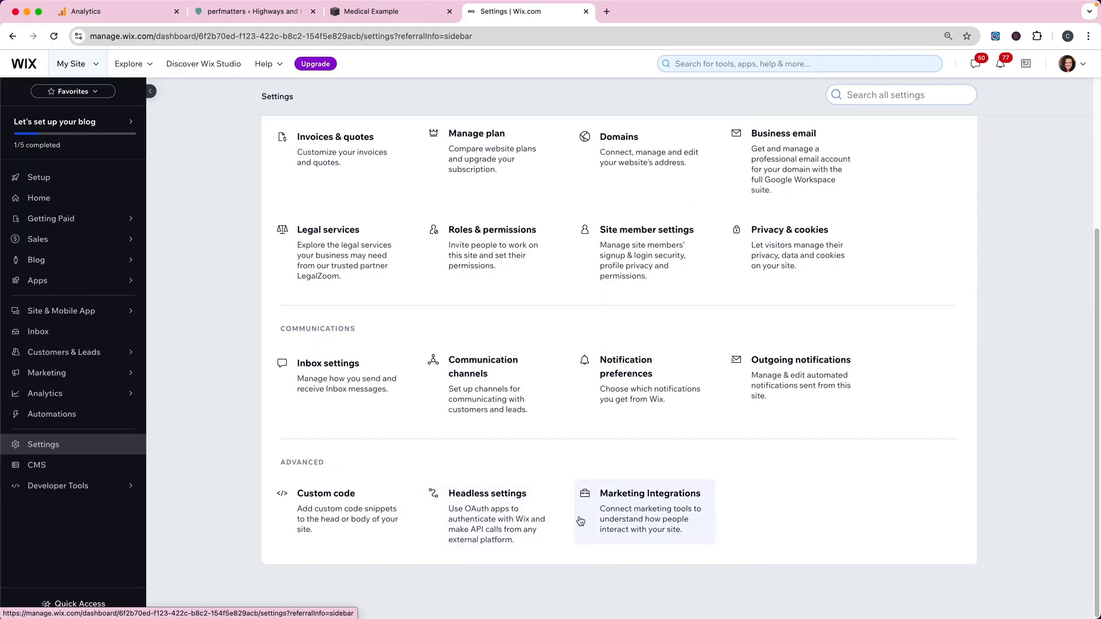
pyautogui.click(661, 522)
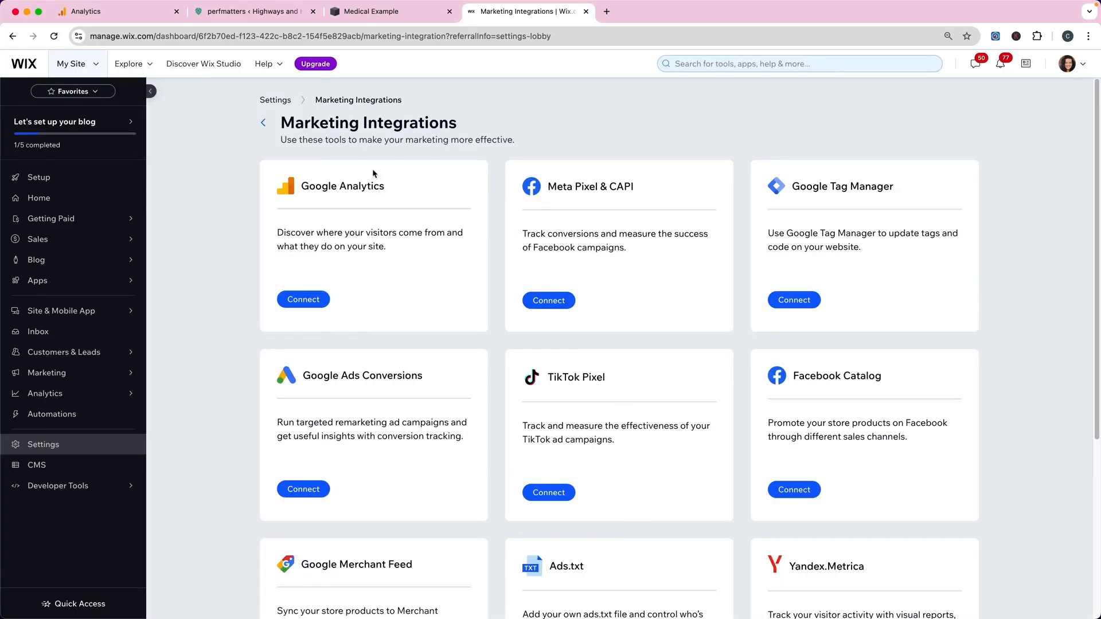
pyautogui.click(299, 309)
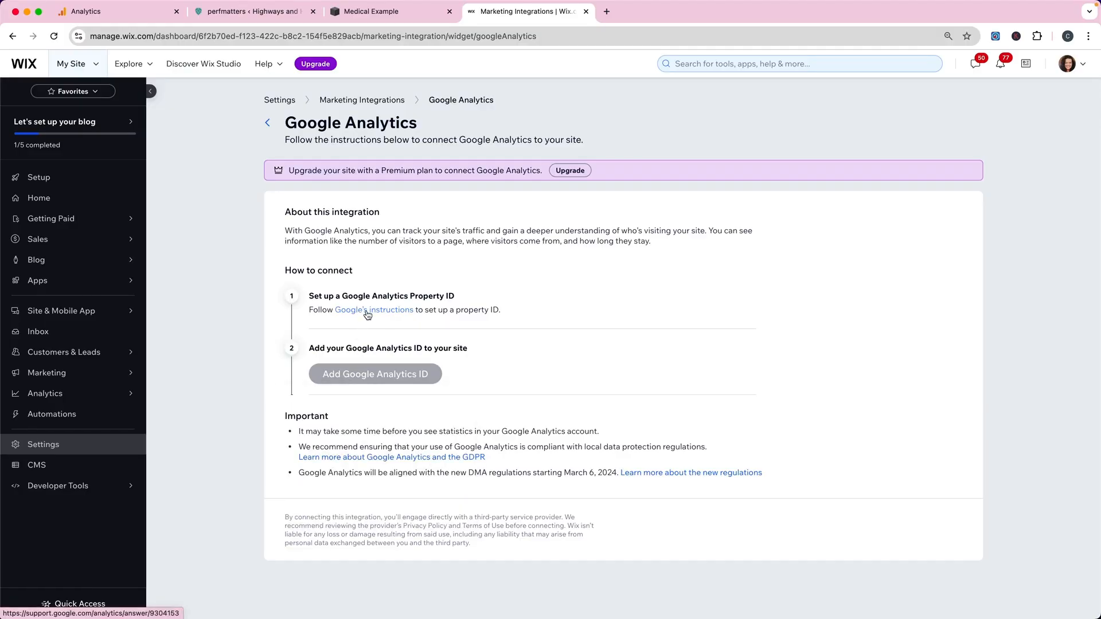
pyautogui.moveTo(366, 380)
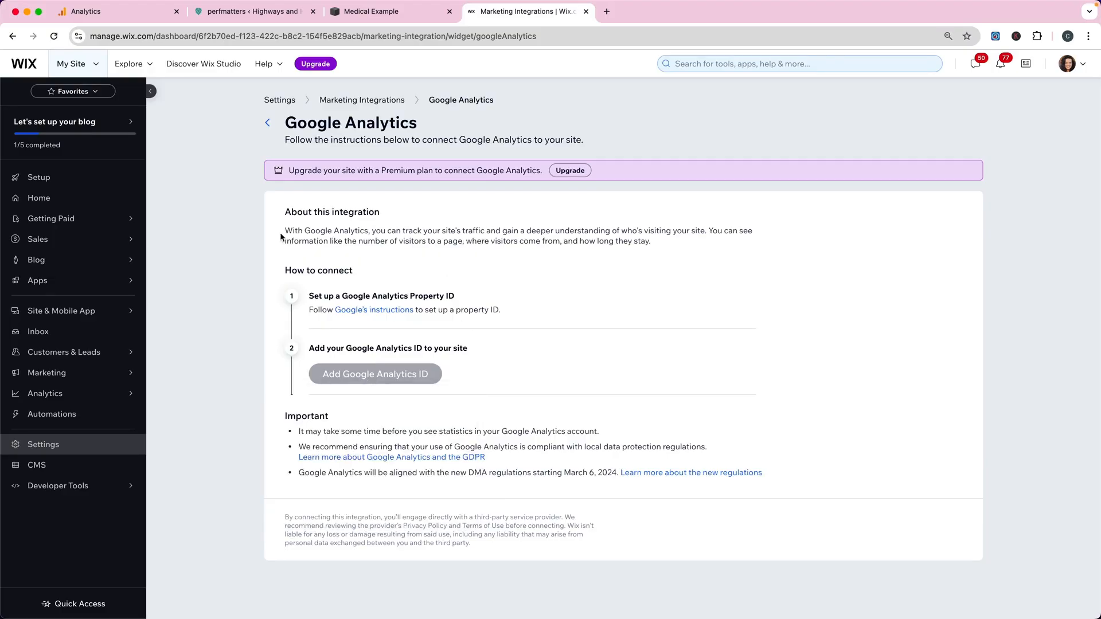
# Return to Google Analytics, reselect the Highways and Hops property and reopen its highwaysandhops.com web stream to examine the stream details.
pyautogui.click(87, 14)
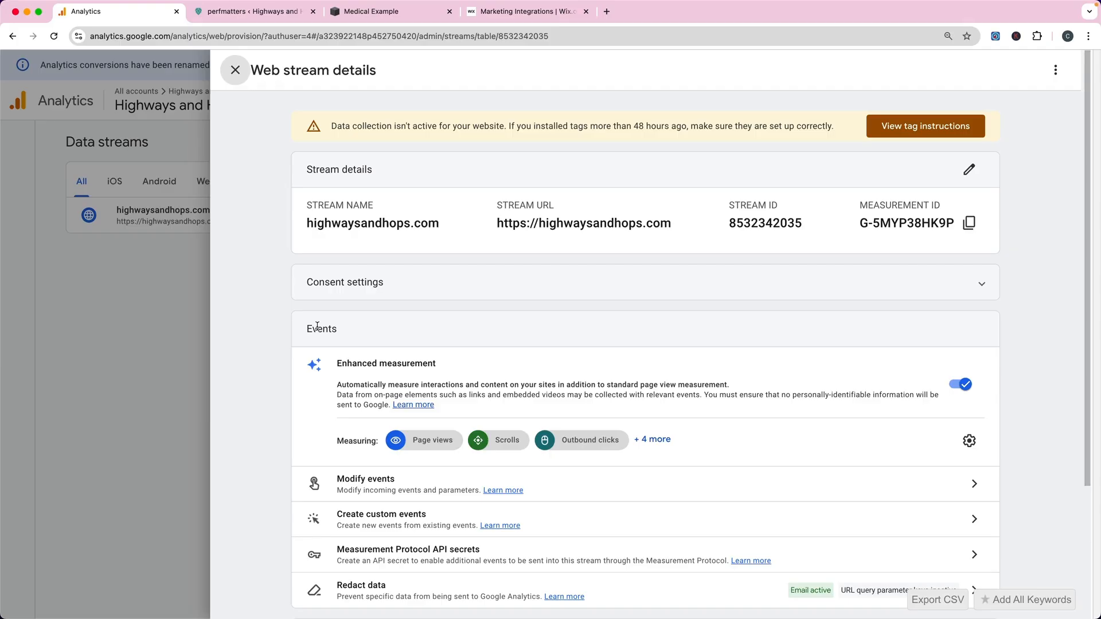
pyautogui.click(235, 70)
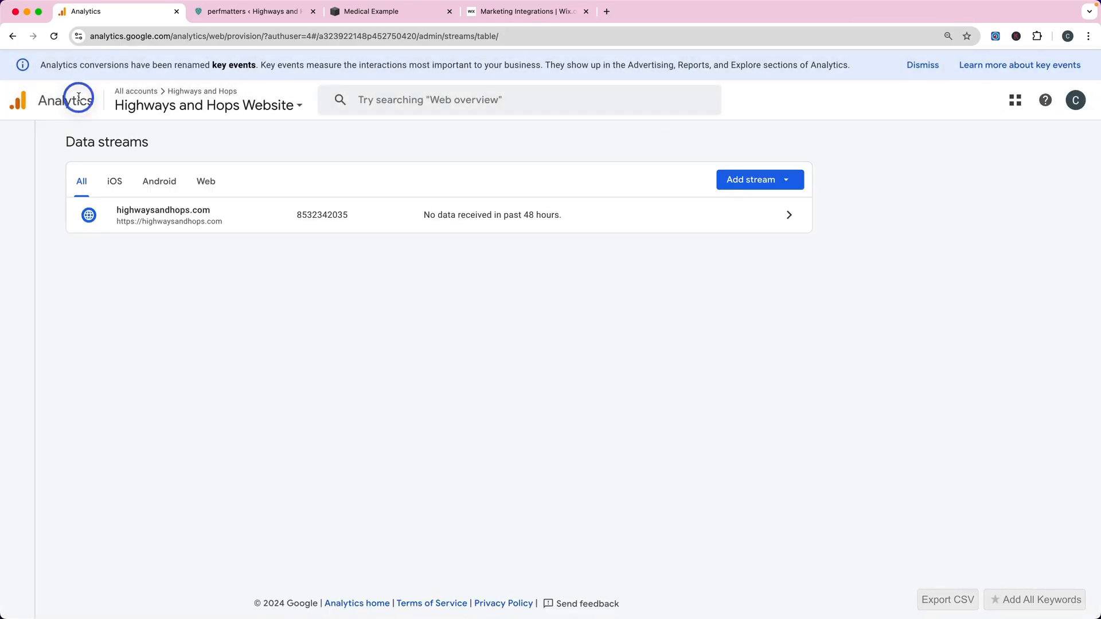
pyautogui.click(229, 102)
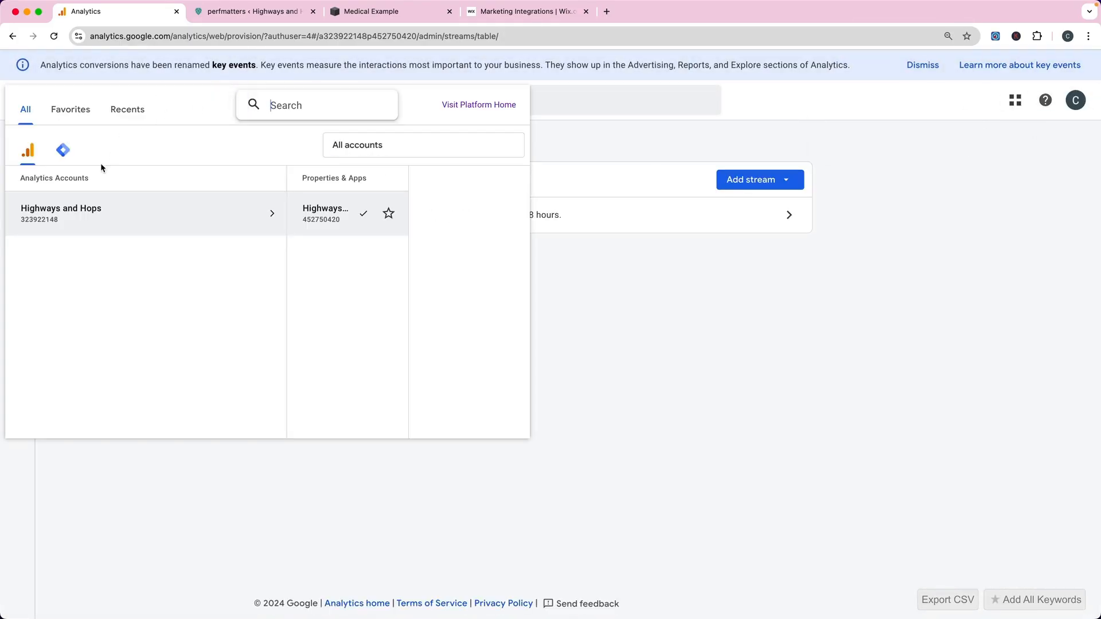
pyautogui.click(329, 212)
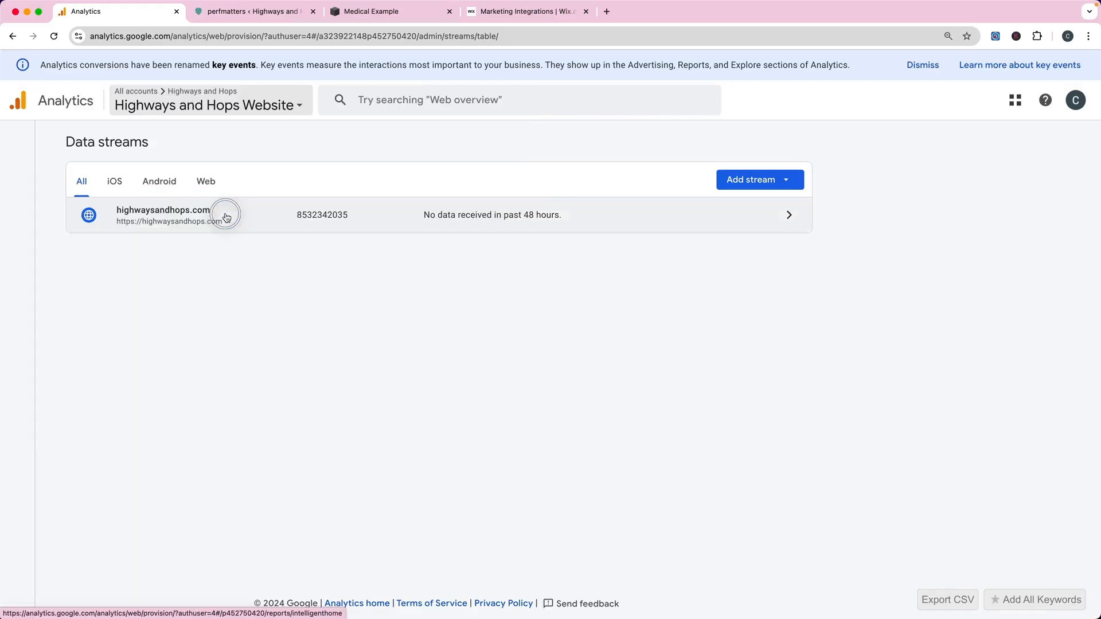
pyautogui.click(266, 214)
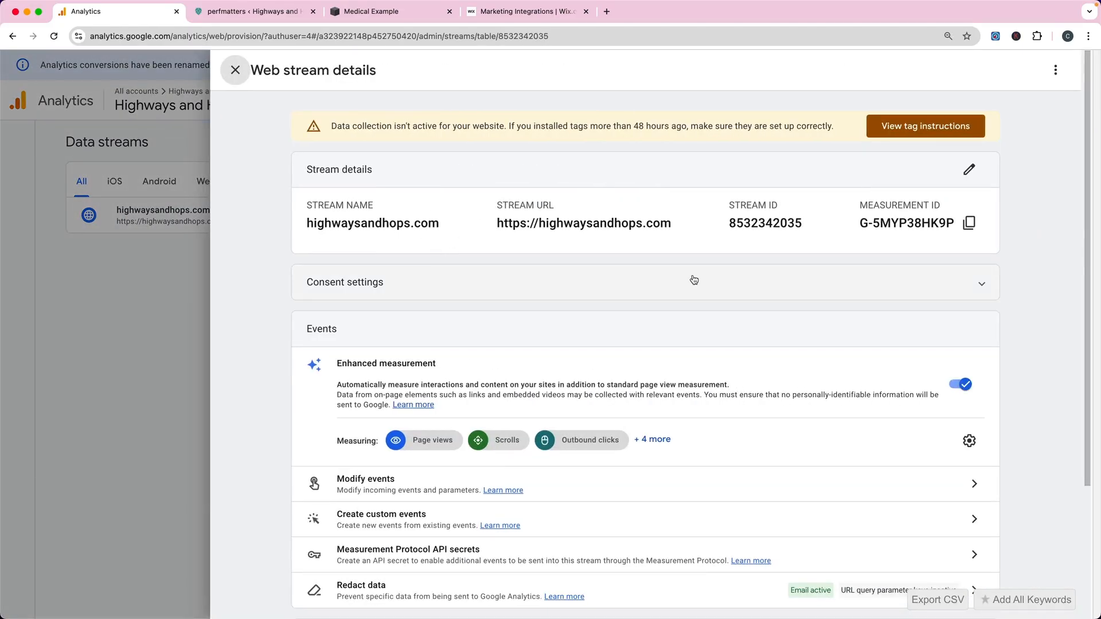
pyautogui.scroll(-3, 684, 412)
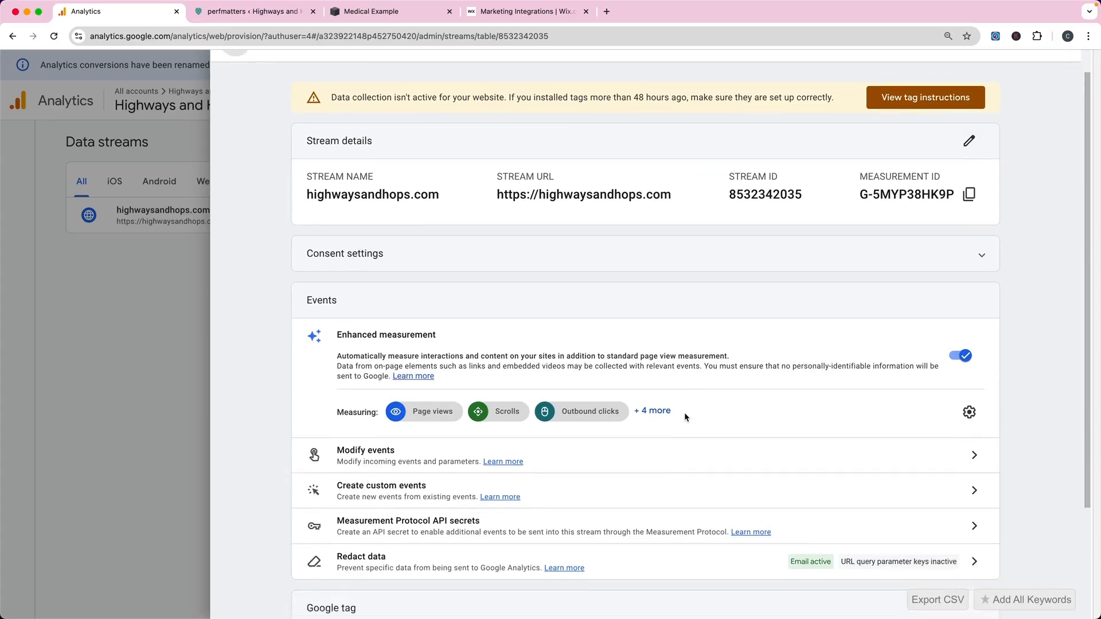
pyautogui.scroll(-1, 735, 306)
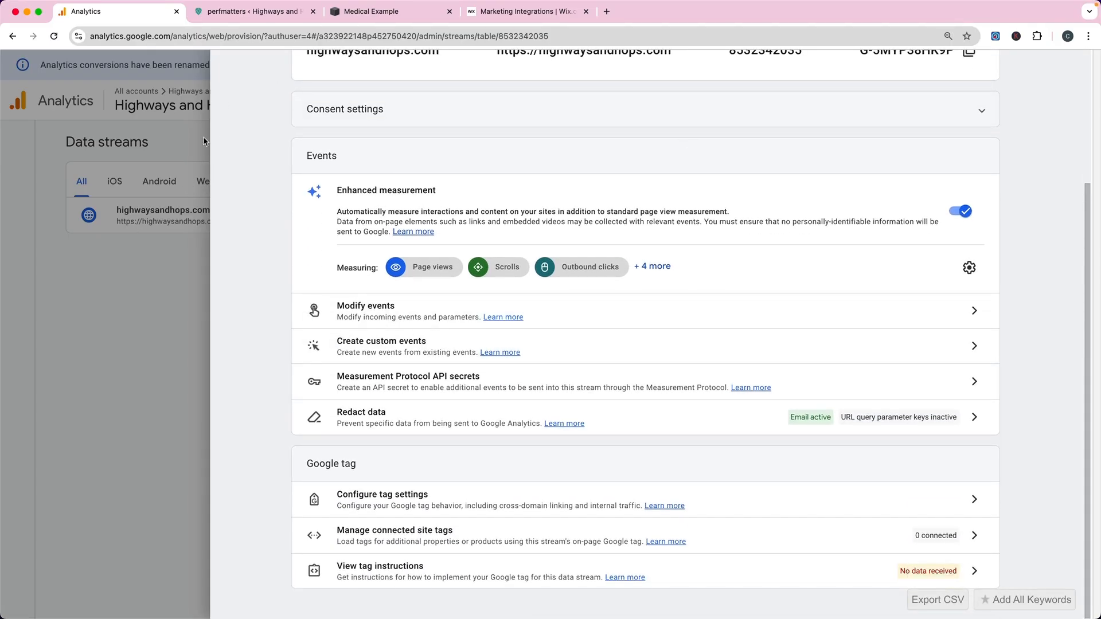
pyautogui.scroll(3, 392, 156)
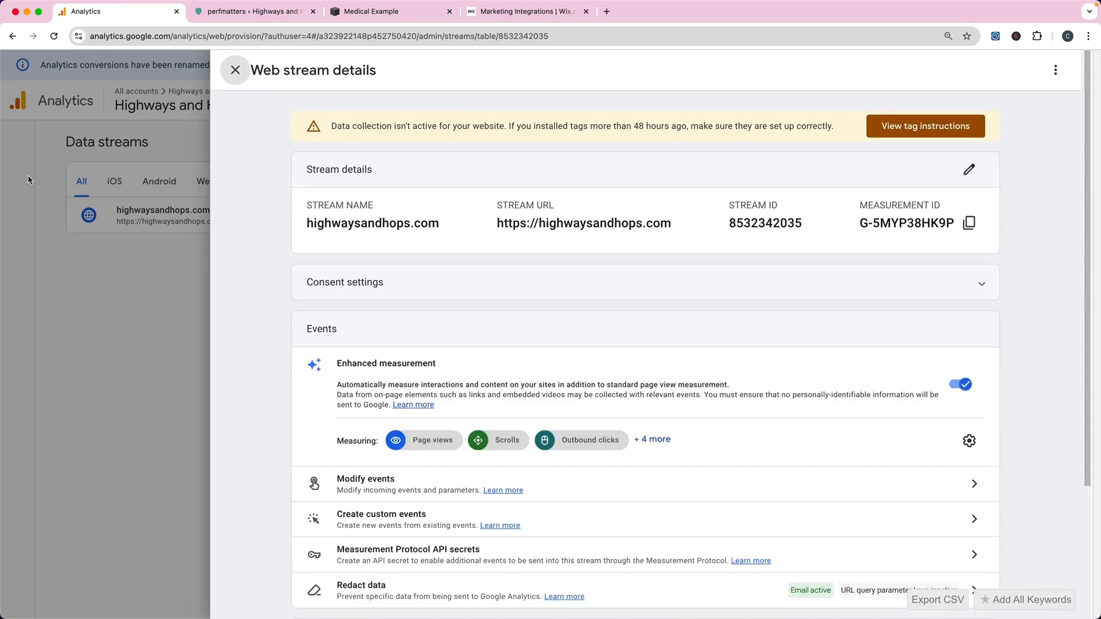
# Close the web stream details and open the Google Marketing Platform home from the account and property picker.
pyautogui.click(238, 75)
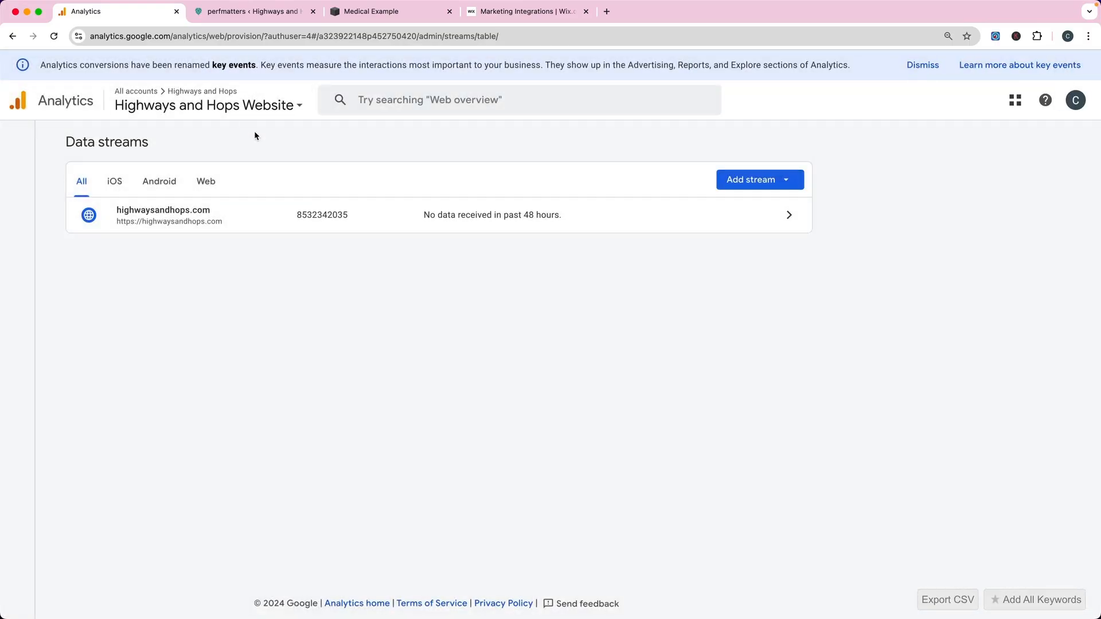
pyautogui.click(210, 104)
pyautogui.click(811, 349)
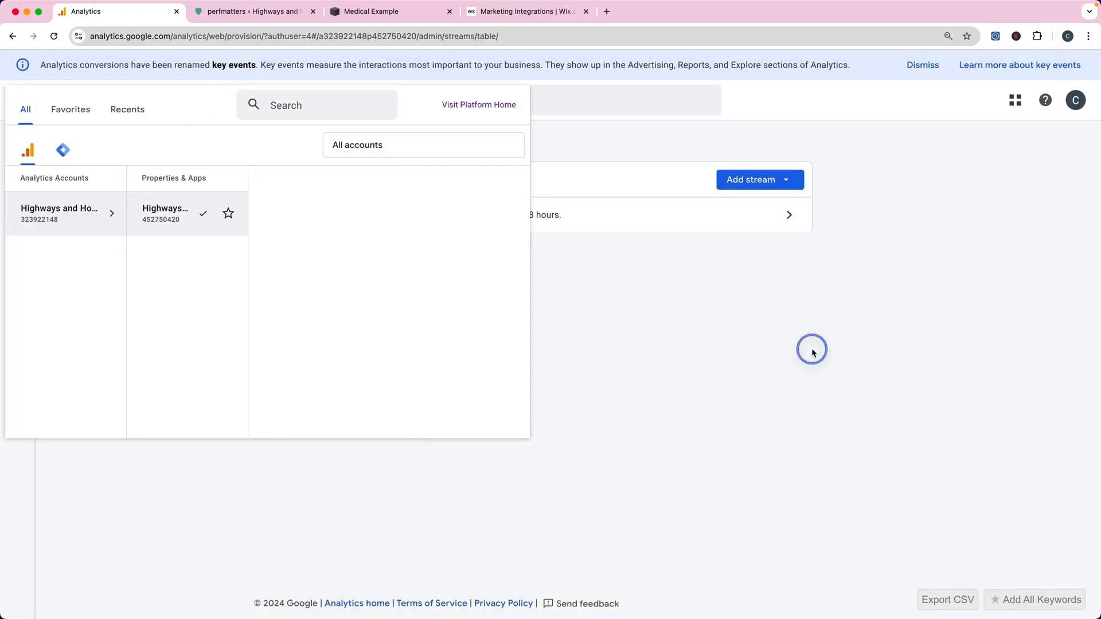
pyautogui.click(214, 115)
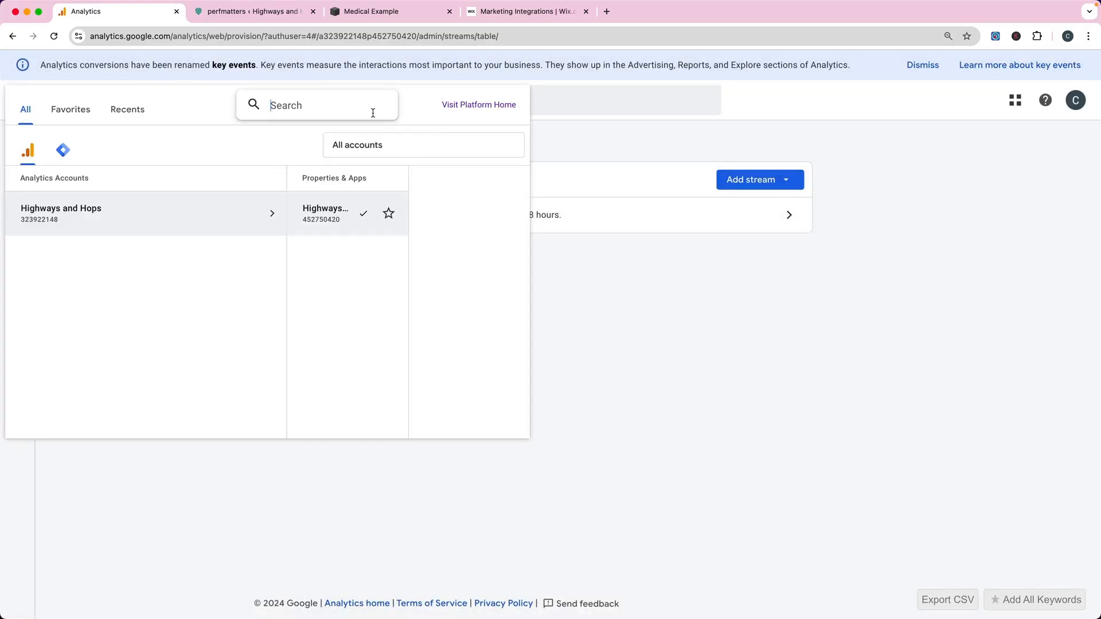
pyautogui.click(459, 114)
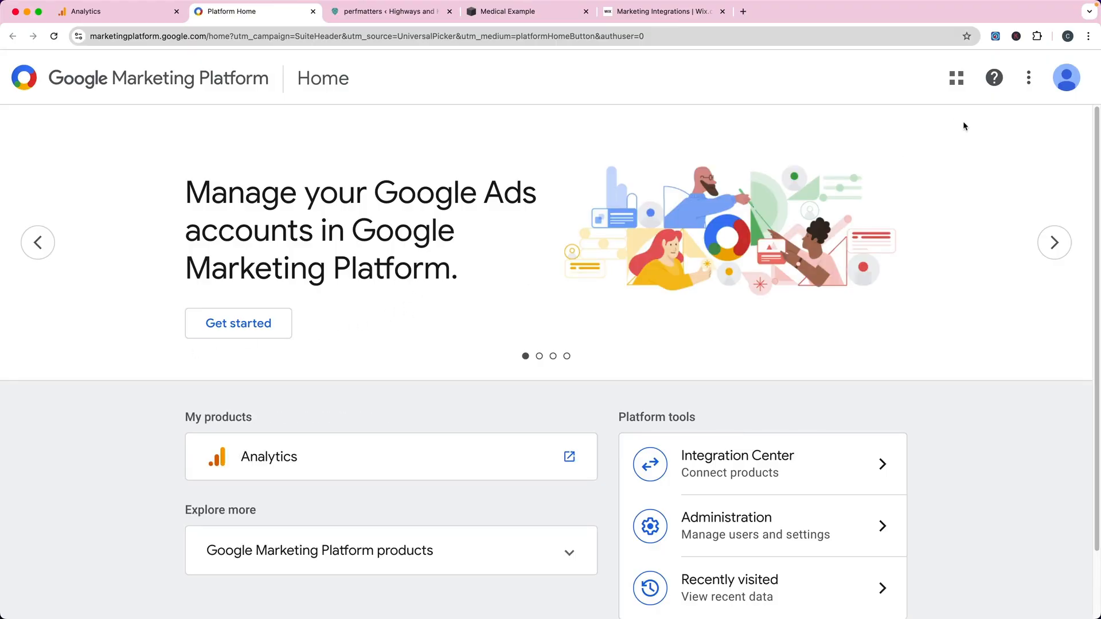
# Check which Google accounts are signed in and open Analytics from the Marketing Platform's own products list.
pyautogui.click(1060, 85)
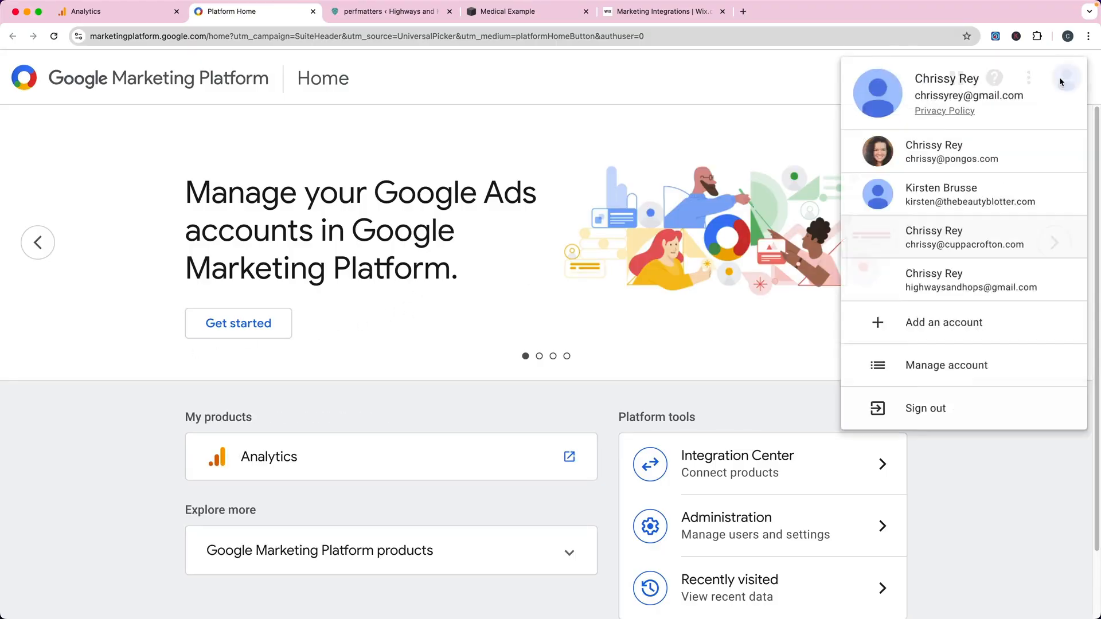
pyautogui.click(651, 115)
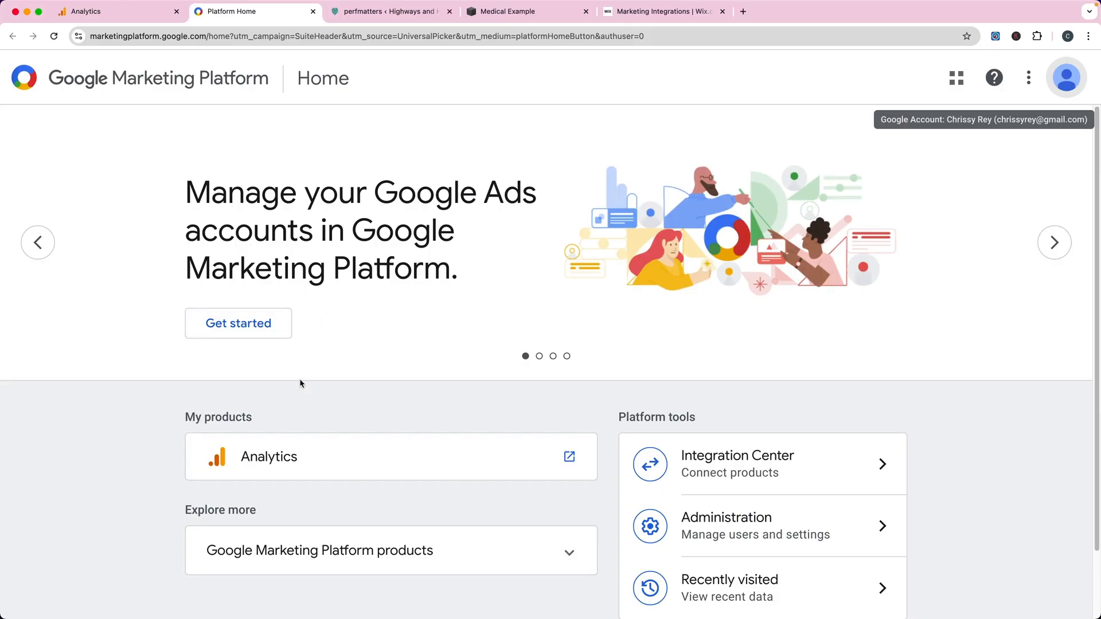
pyautogui.click(307, 455)
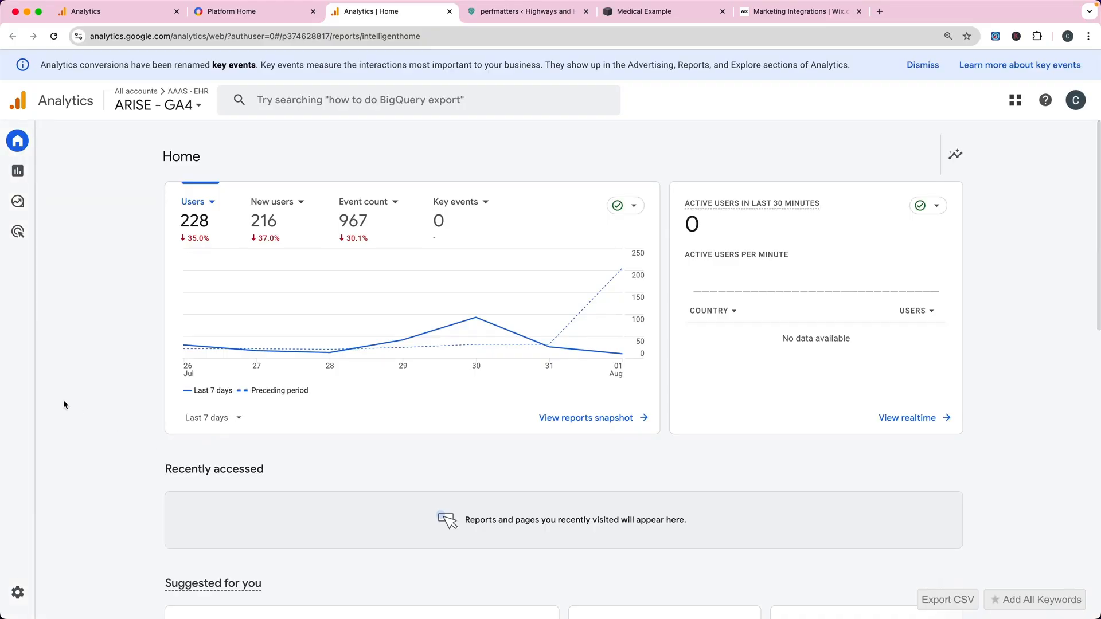
# Open the data streams of the ARISE - GA4 property from its Admin settings.
pyautogui.moveTo(35, 599)
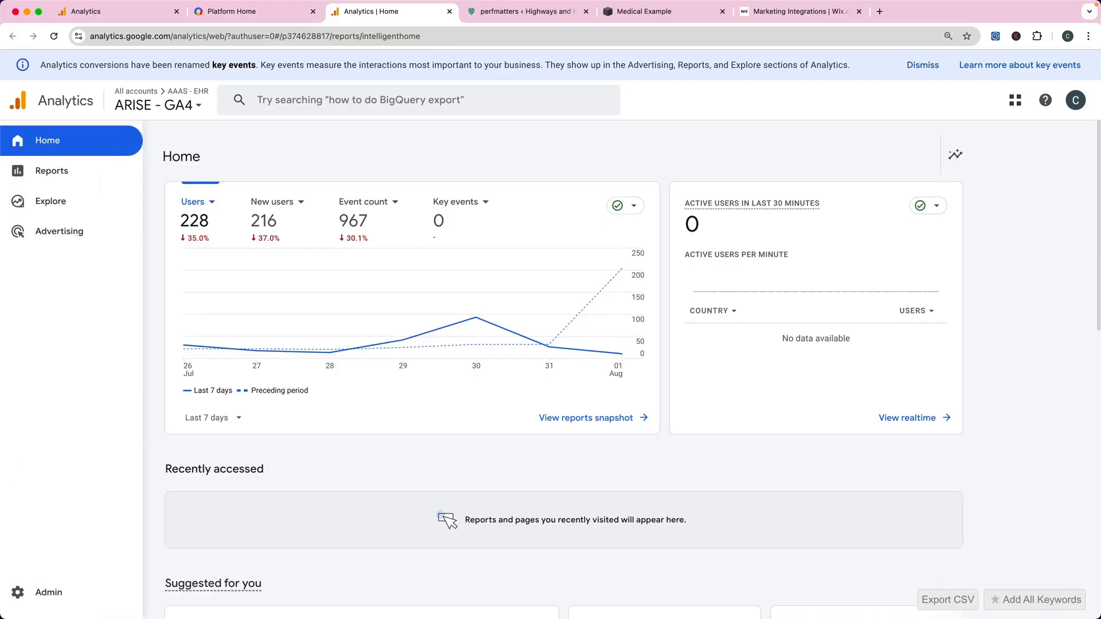
pyautogui.click(19, 598)
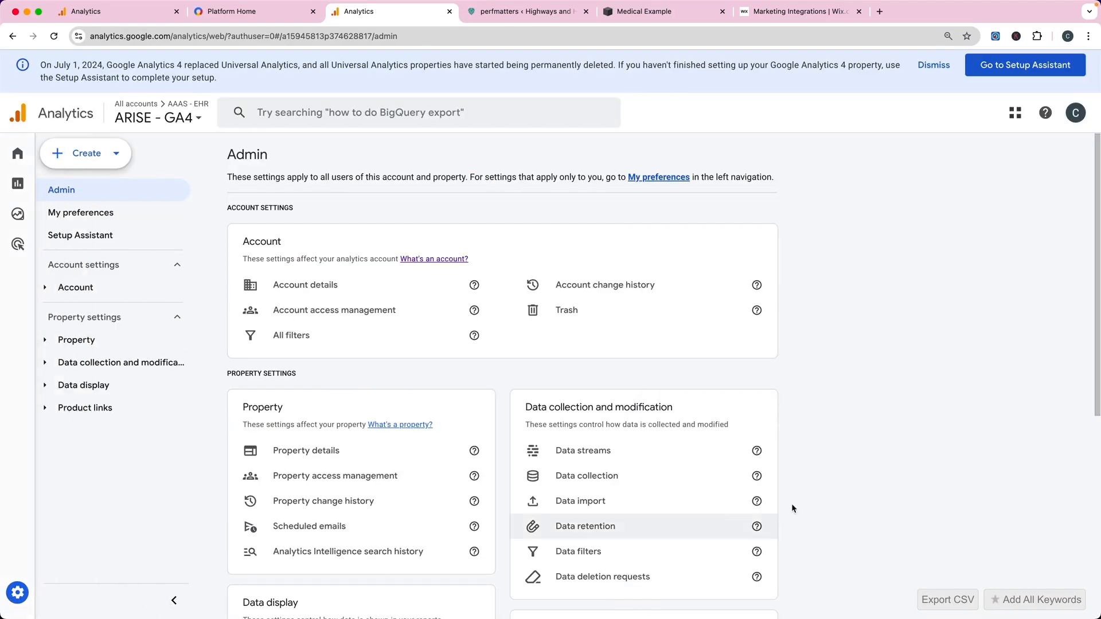
pyautogui.click(608, 454)
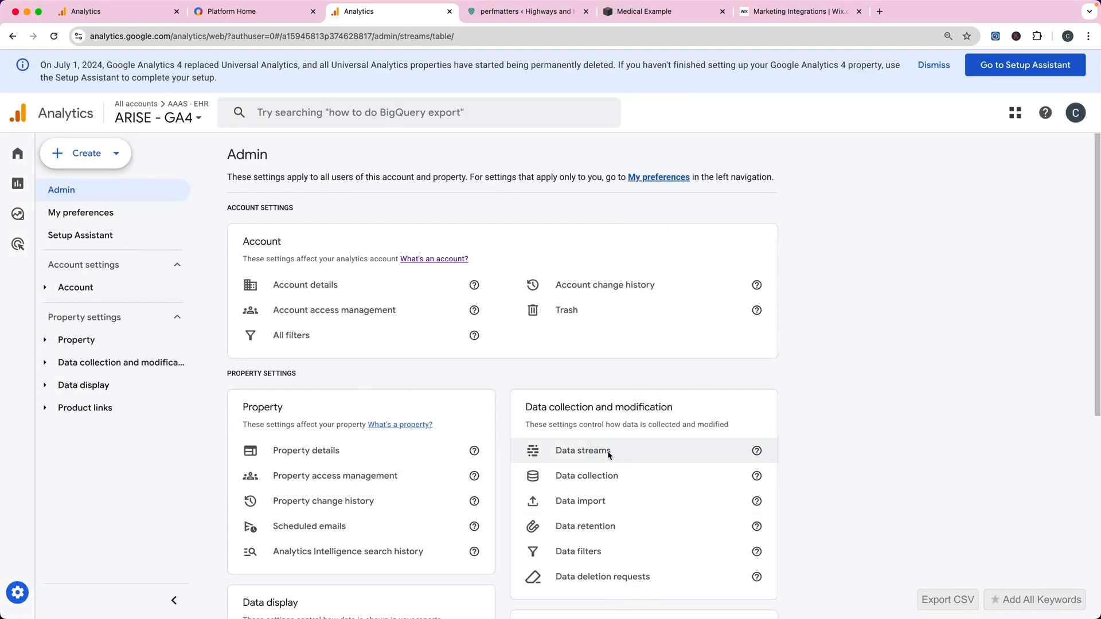